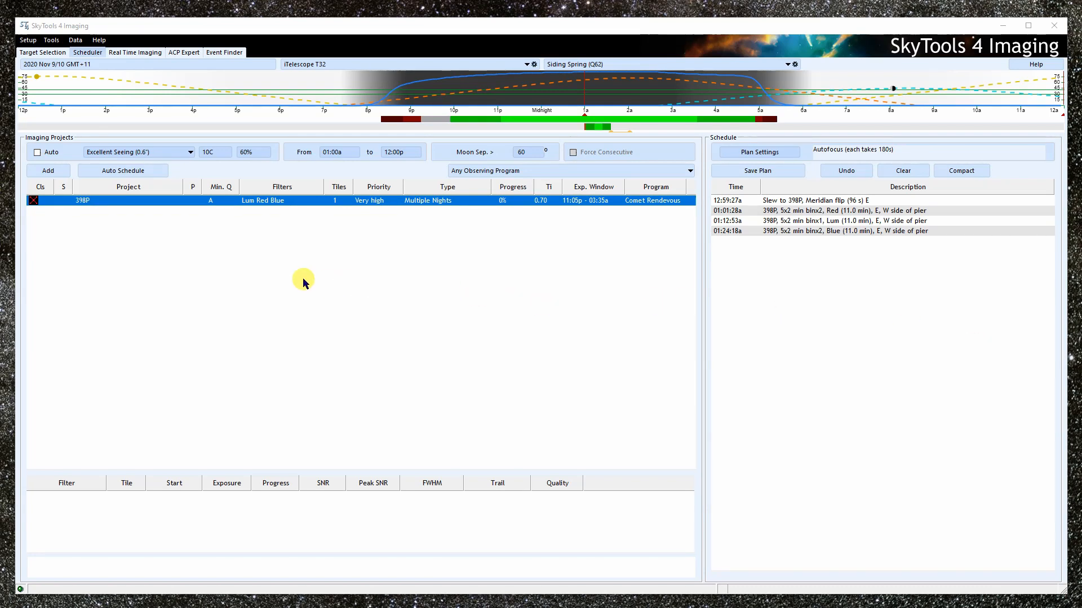
pyautogui.click(52, 41)
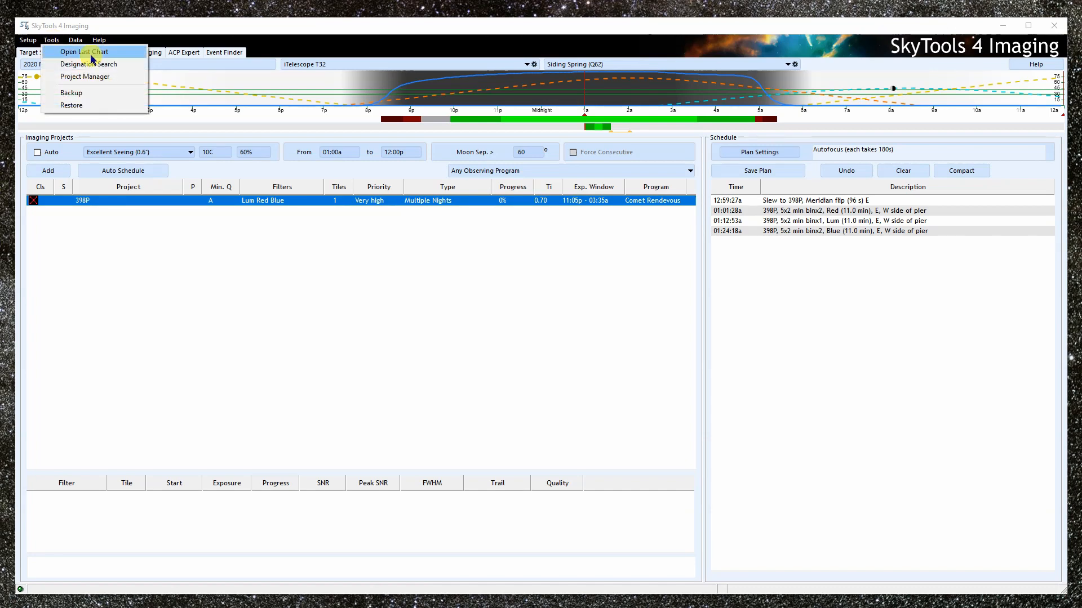
pyautogui.click(124, 74)
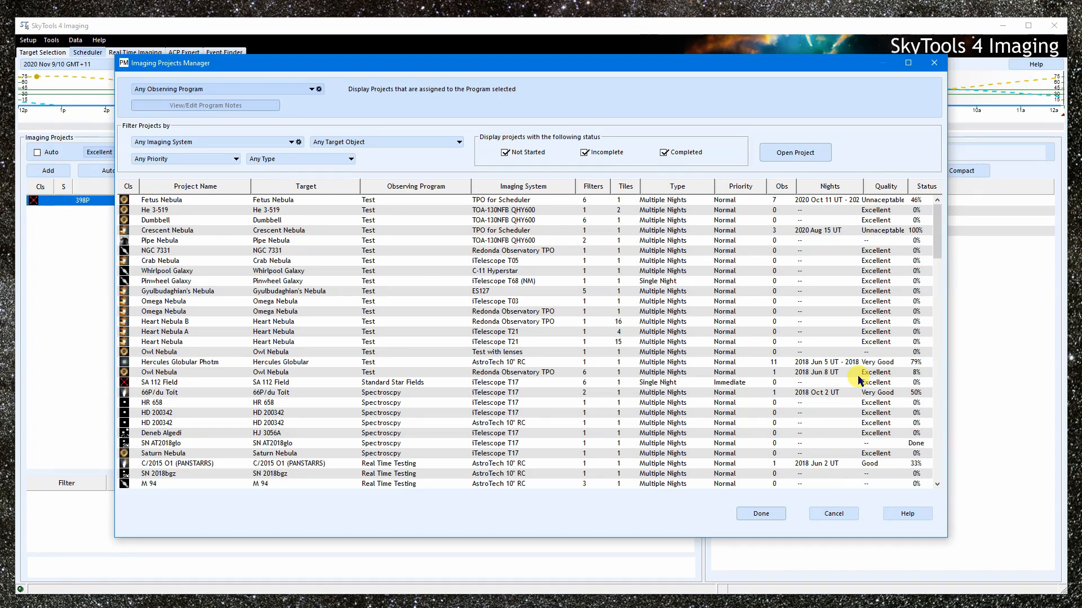
pyautogui.click(206, 190)
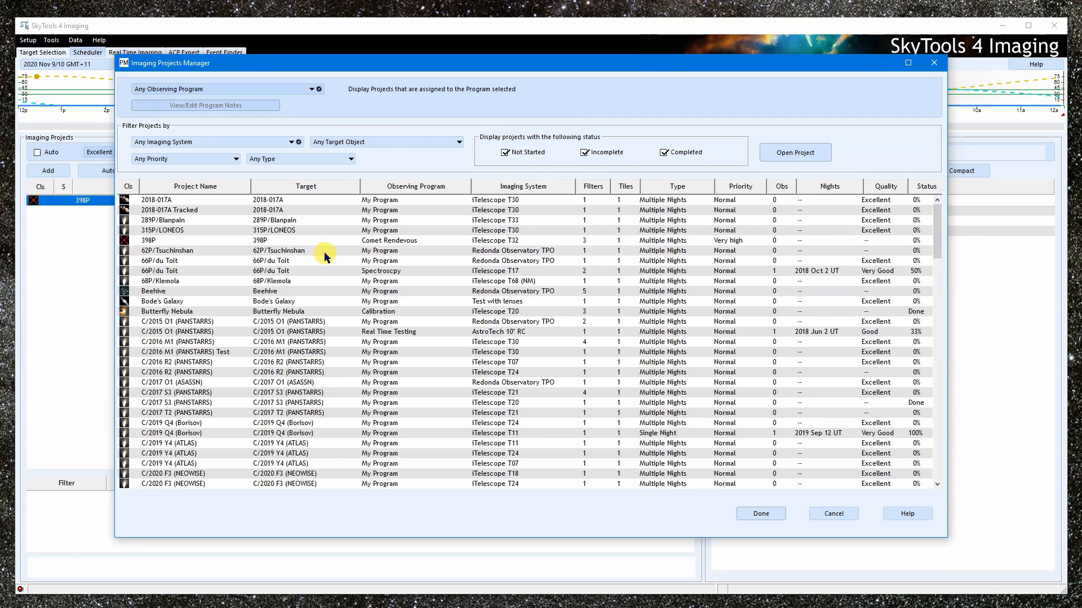
pyautogui.click(264, 301)
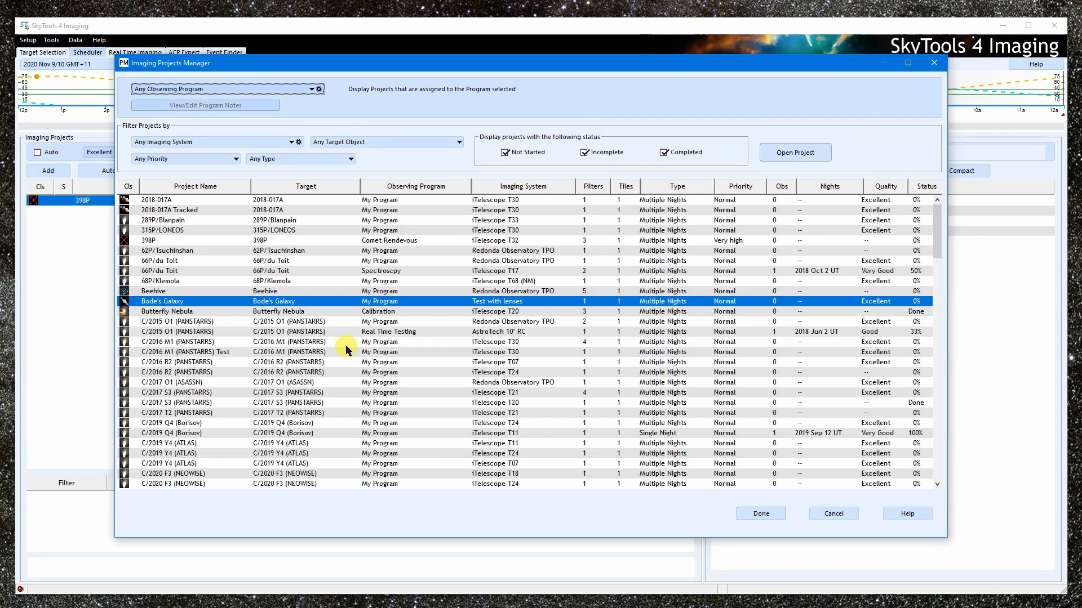
# - Display only the projects assigned to the Comet Recovery program and view that program's notes
pyautogui.click(248, 89)
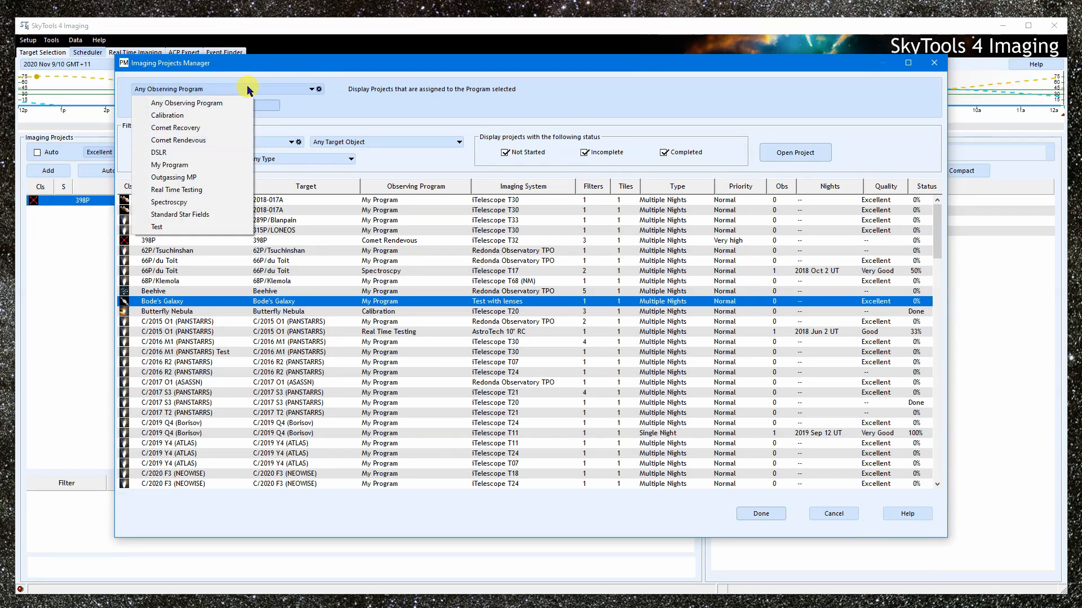
pyautogui.click(224, 134)
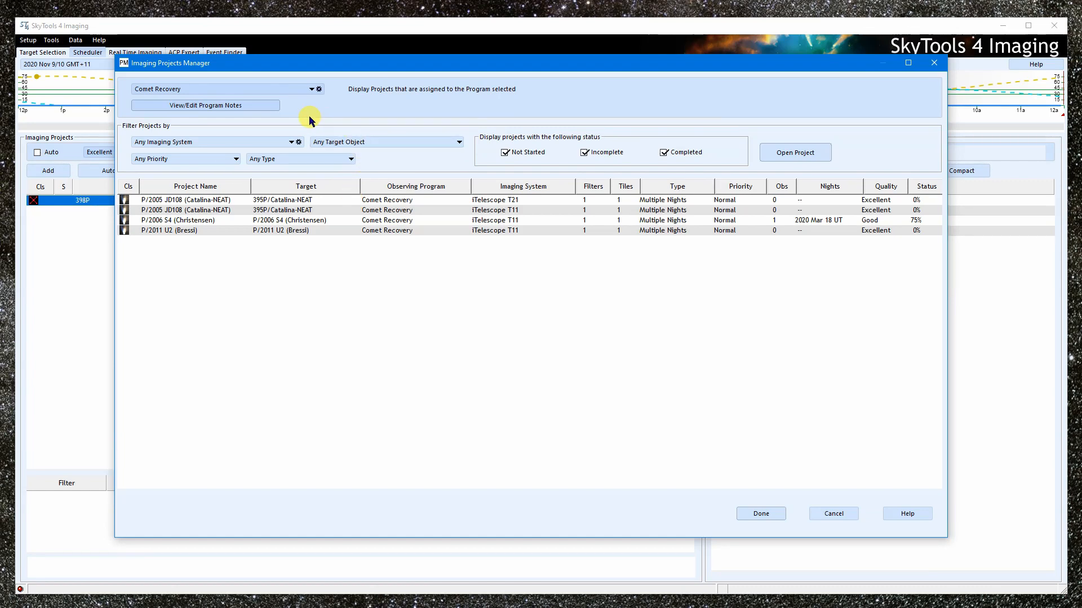
pyautogui.click(250, 105)
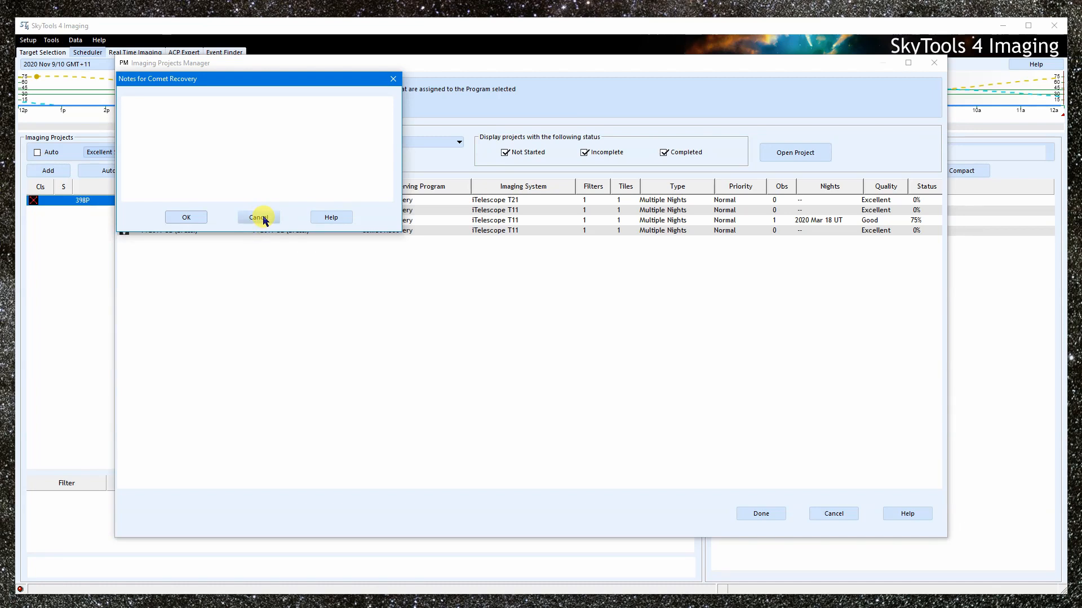
pyautogui.click(260, 218)
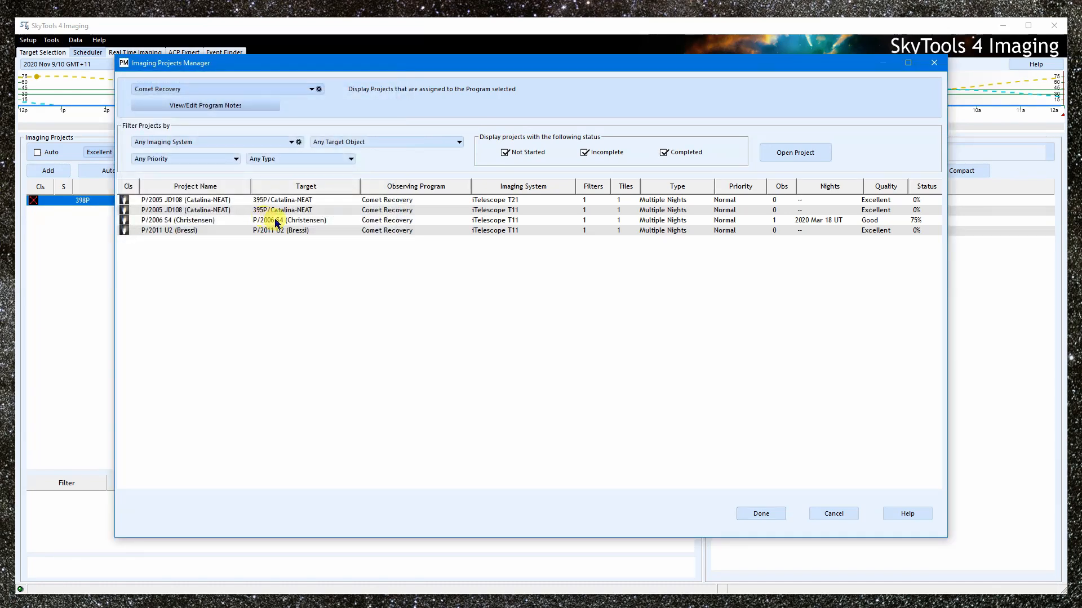
# - Restore the program filter to Any Observing Program and look through the available imaging systems without choosing one
pyautogui.click(258, 90)
pyautogui.click(236, 101)
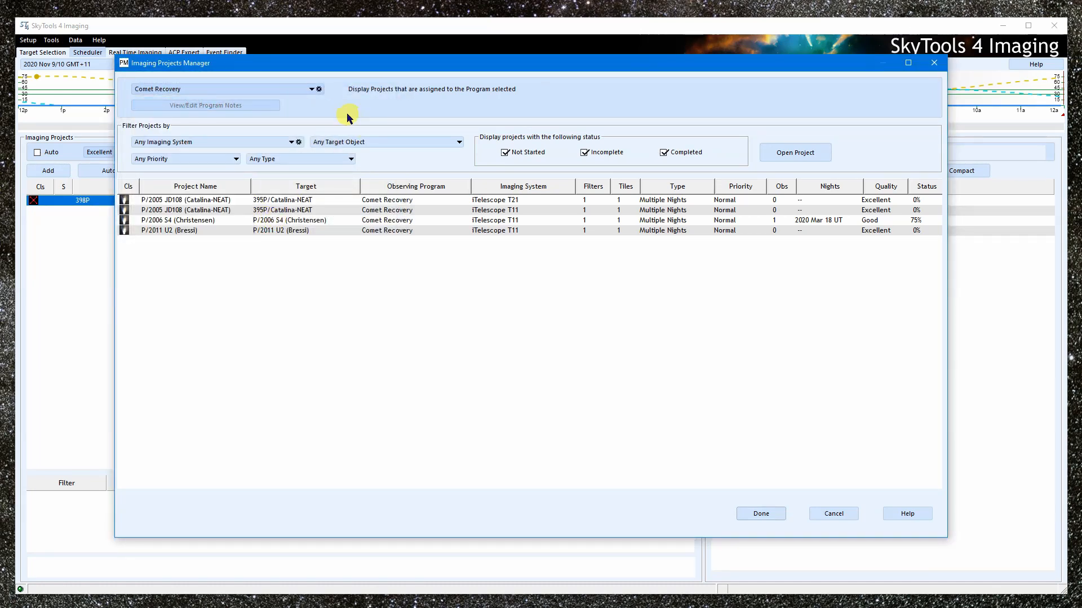
pyautogui.click(237, 143)
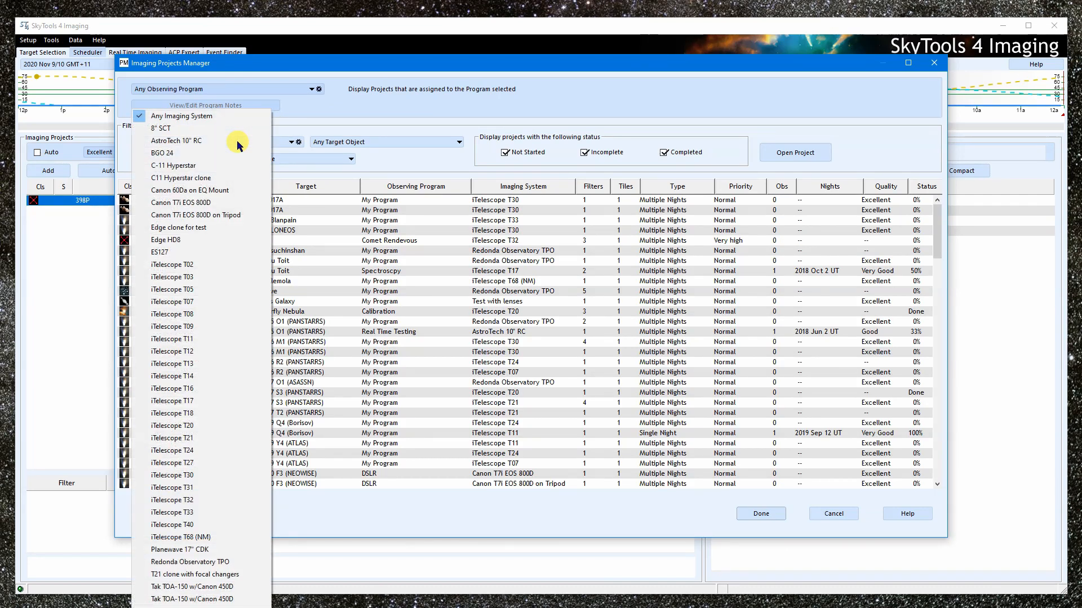
pyautogui.click(356, 125)
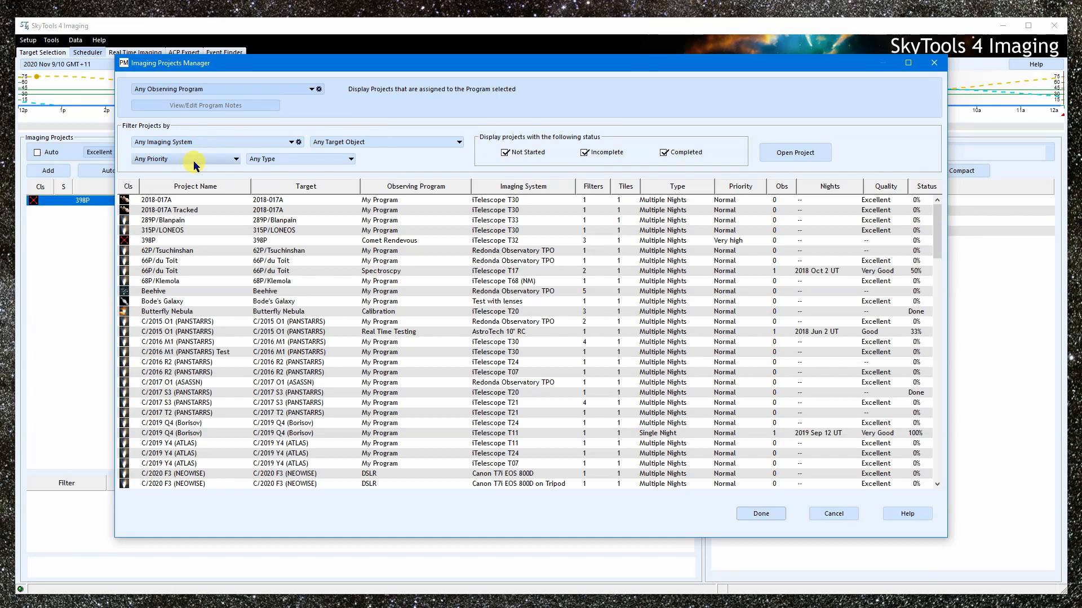
# - Filter the projects by the Single Night type, and return the filter to Any Type
pyautogui.click(290, 161)
pyautogui.click(305, 186)
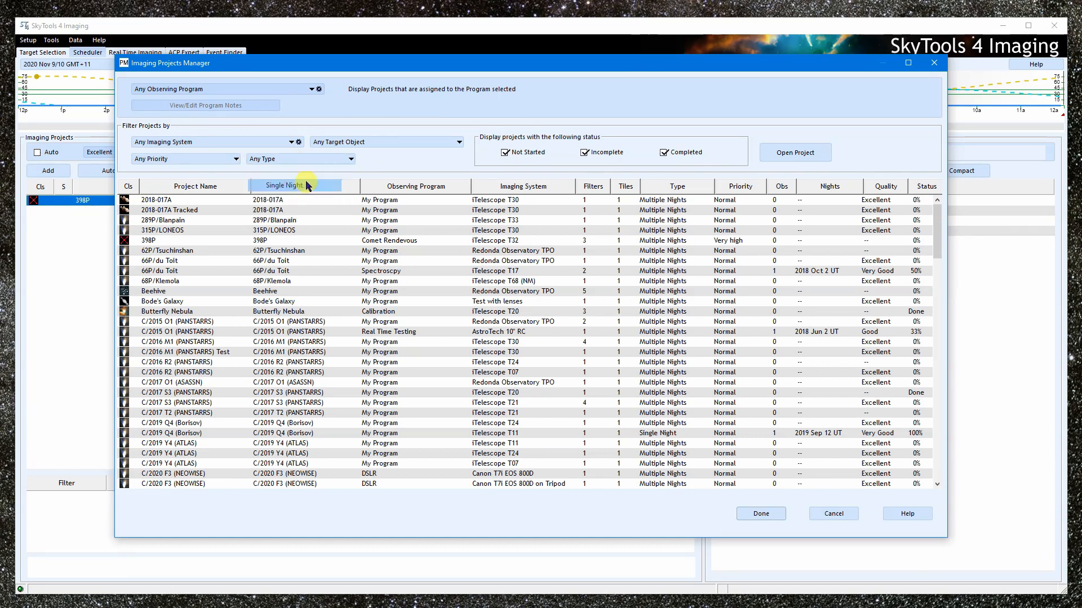
pyautogui.click(319, 160)
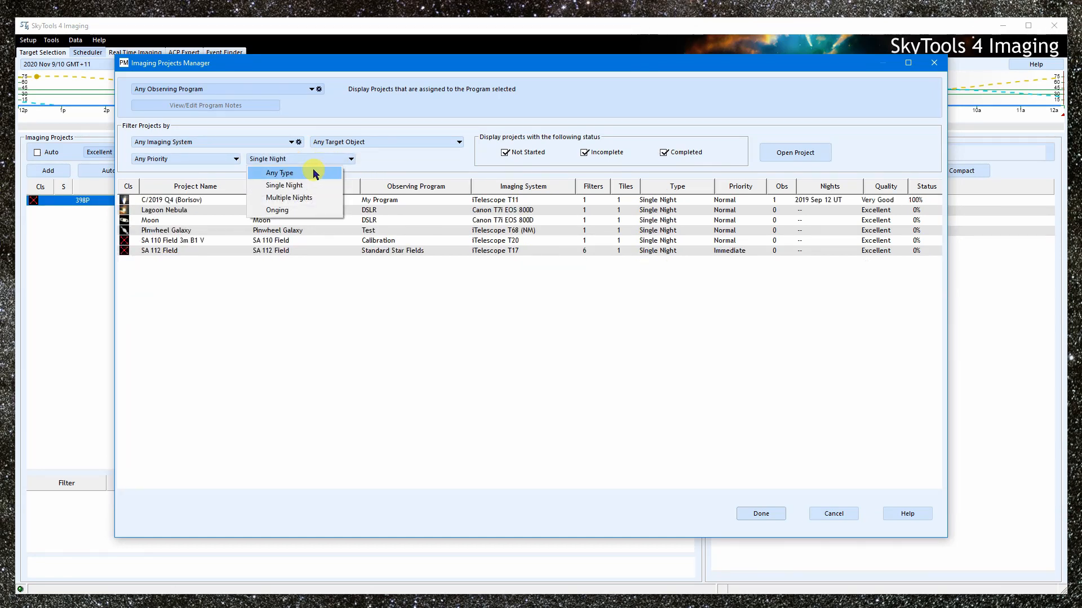
pyautogui.click(314, 173)
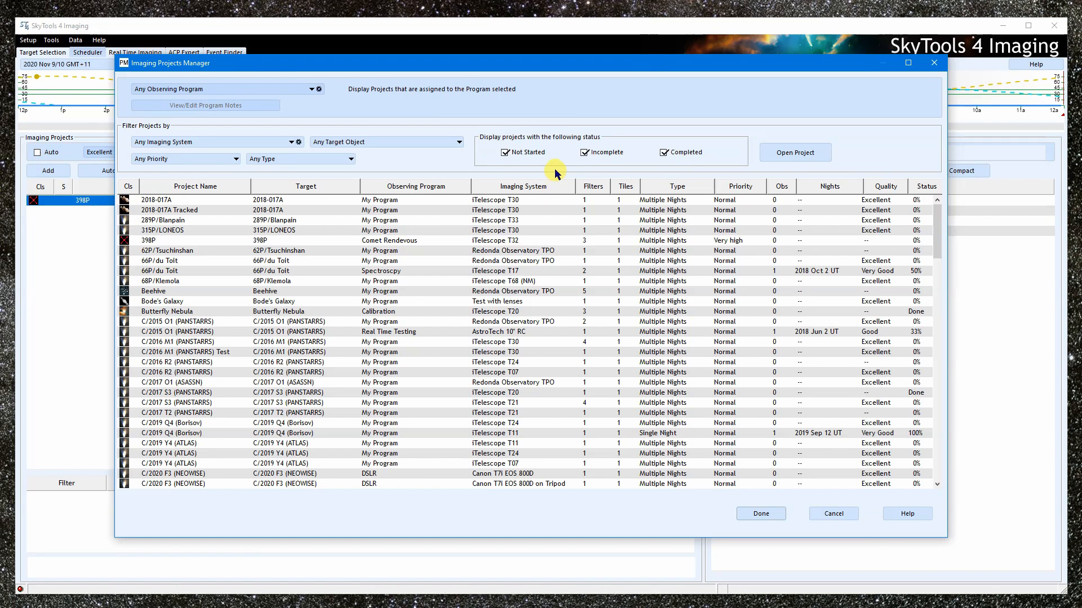
# - Hide the not started and incomplete projects to view only completed ones, and show all statuses again
pyautogui.click(524, 155)
pyautogui.click(584, 152)
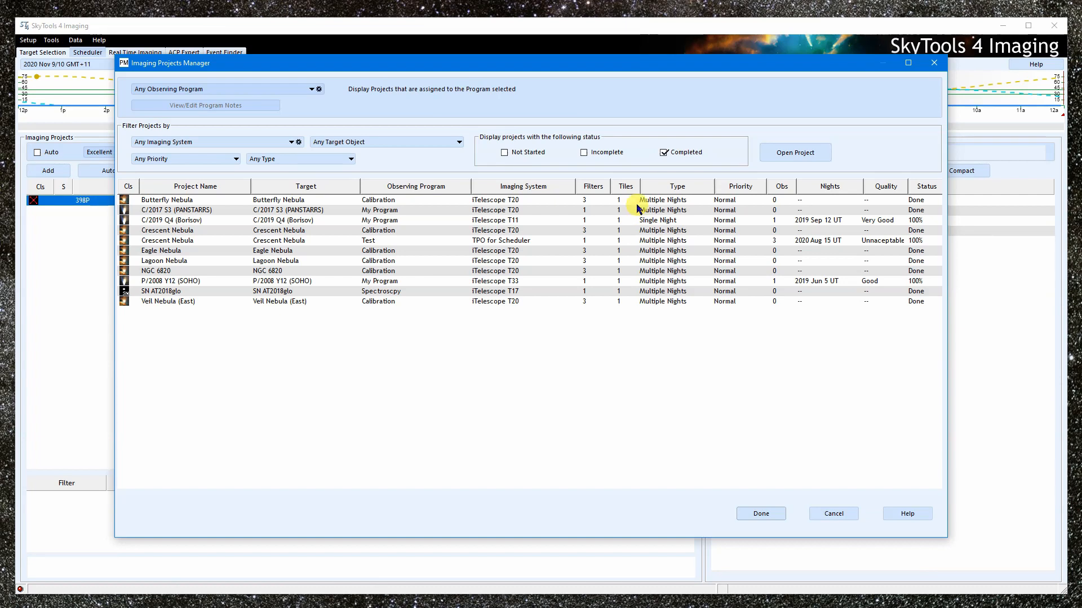
pyautogui.click(591, 158)
pyautogui.click(510, 153)
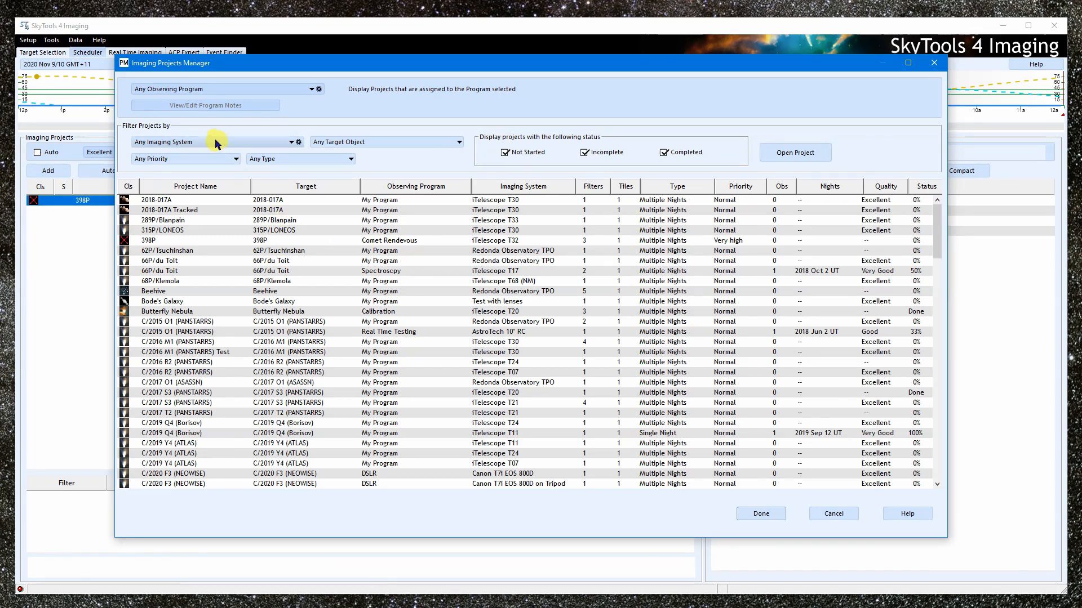
# - Display the projects of the Comet Rendevous program and open the observations of project 398P
pyautogui.click(209, 90)
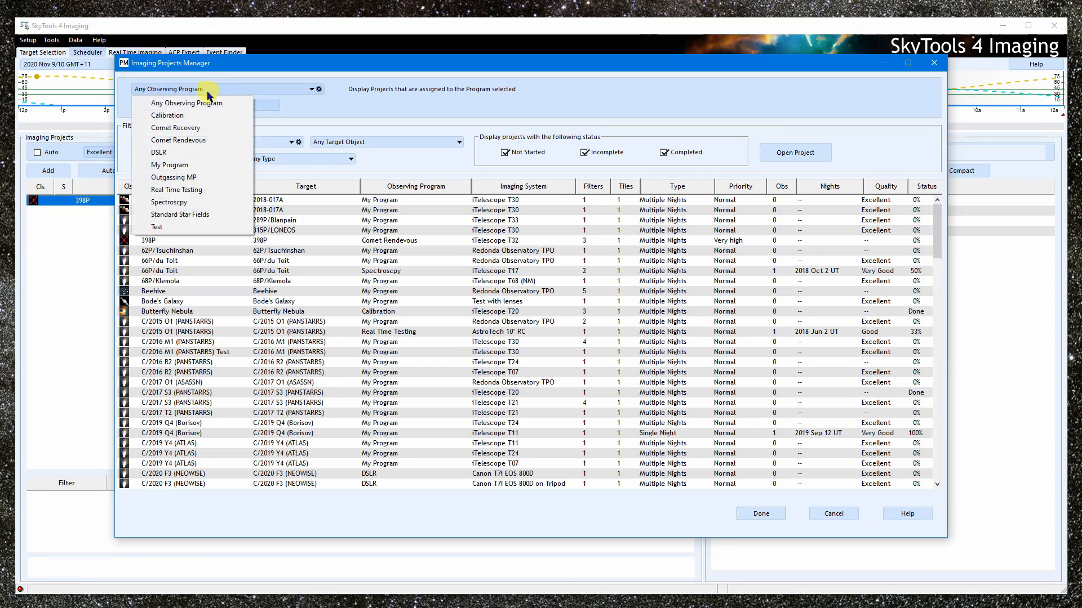
pyautogui.click(212, 140)
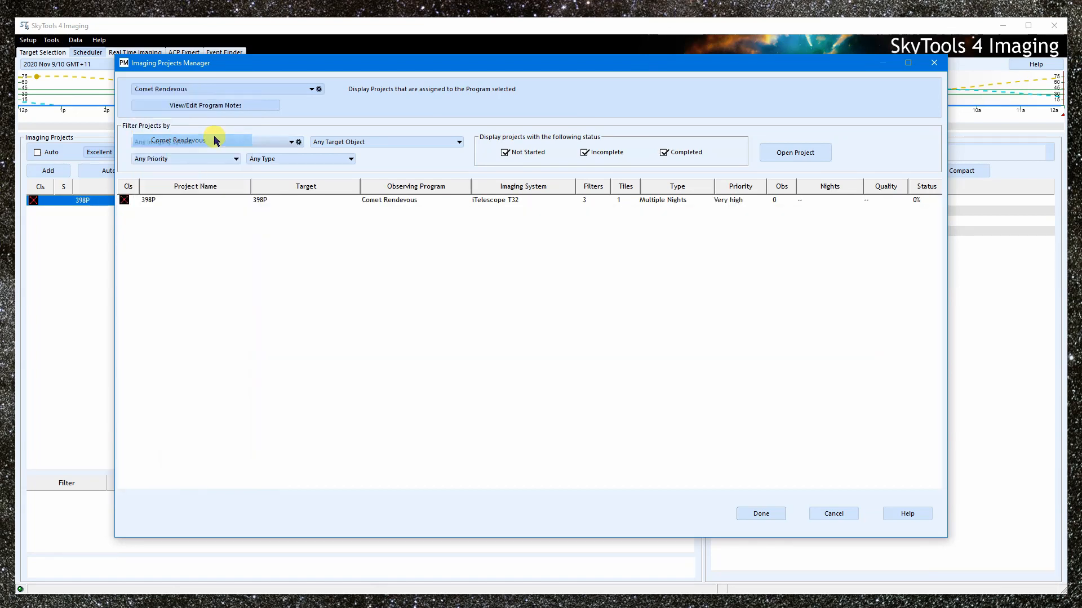
pyautogui.click(169, 200)
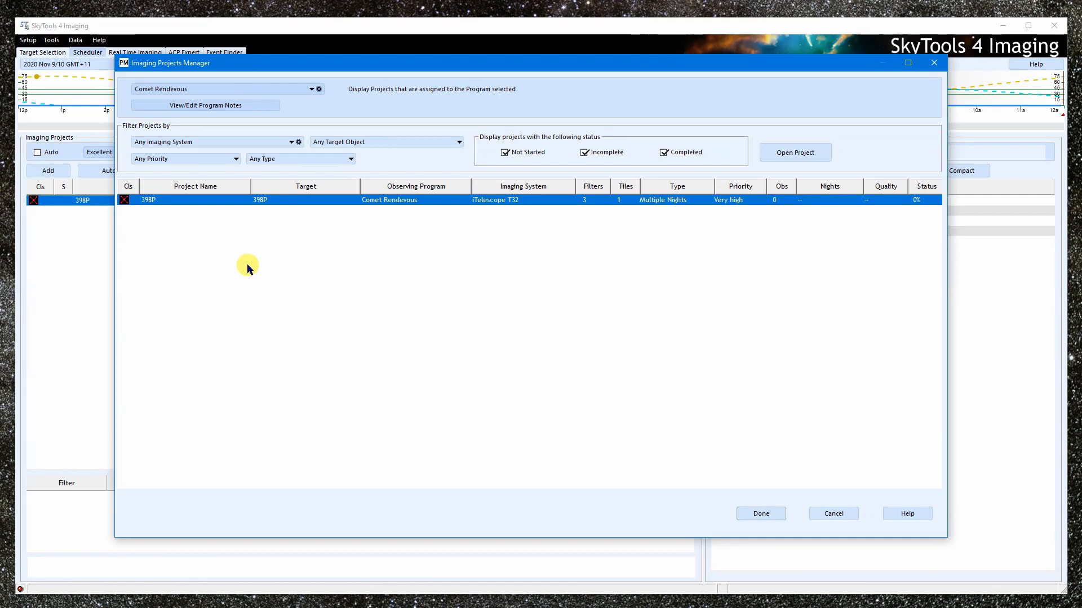
pyautogui.doubleClick(220, 201)
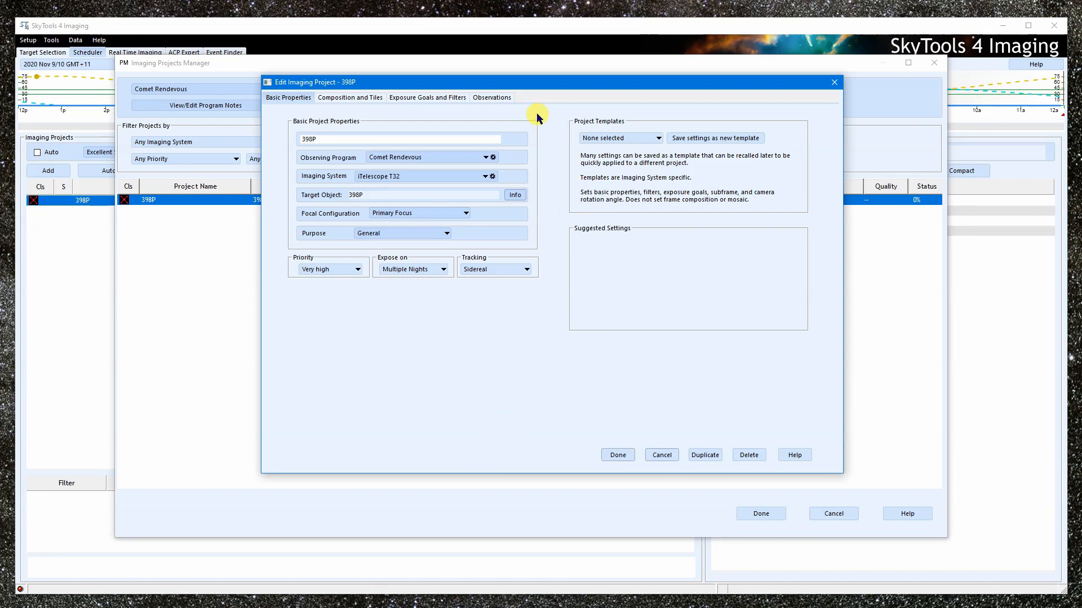
pyautogui.click(503, 99)
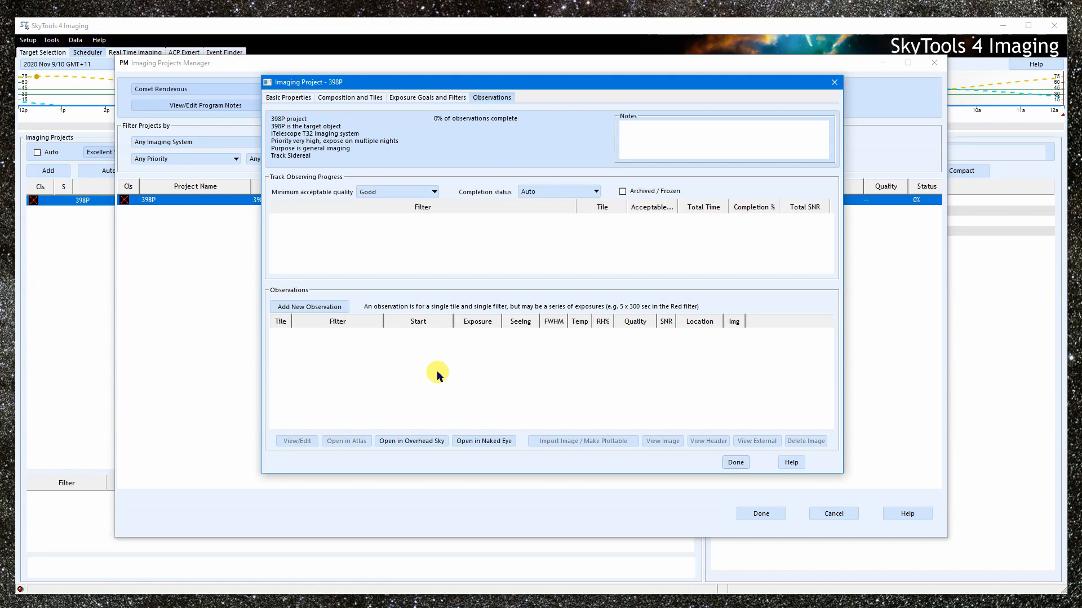
# - Set the completion status of project 398P to Completed and mark it as Archived / Frozen
pyautogui.click(566, 192)
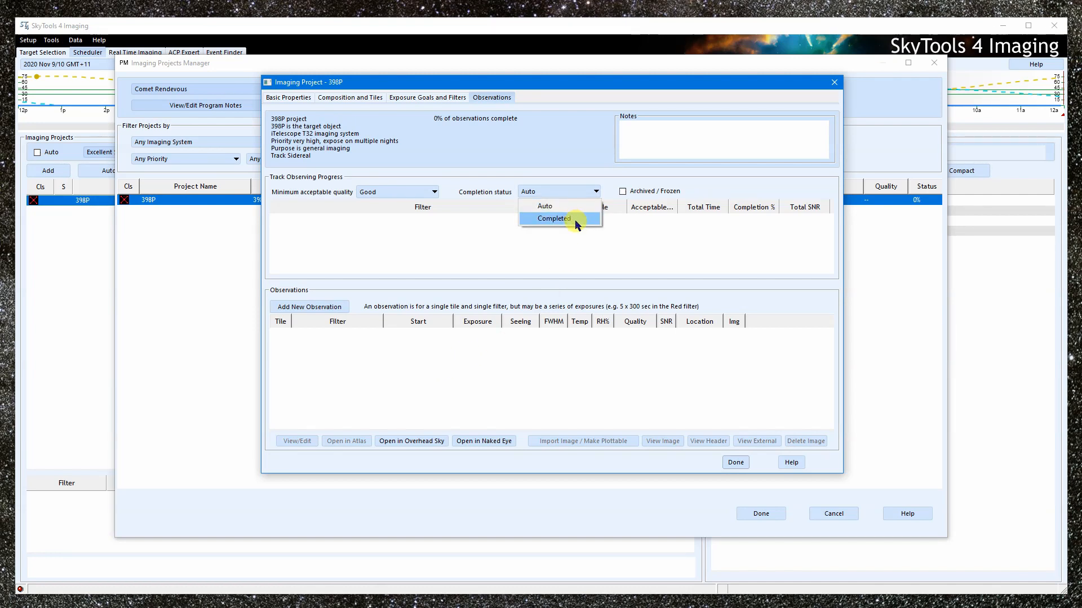
pyautogui.click(524, 208)
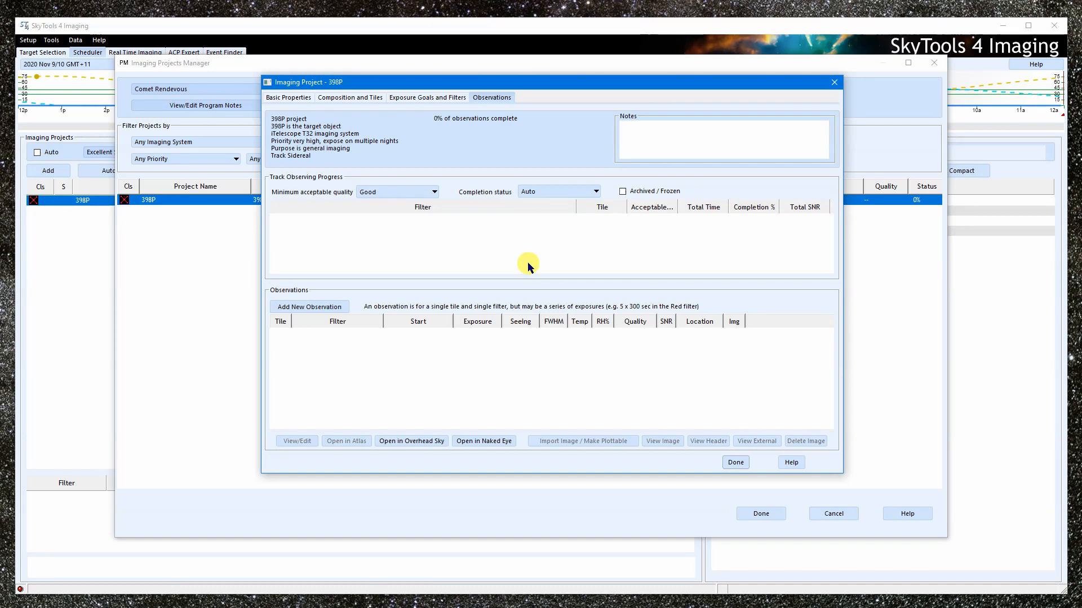
pyautogui.click(548, 193)
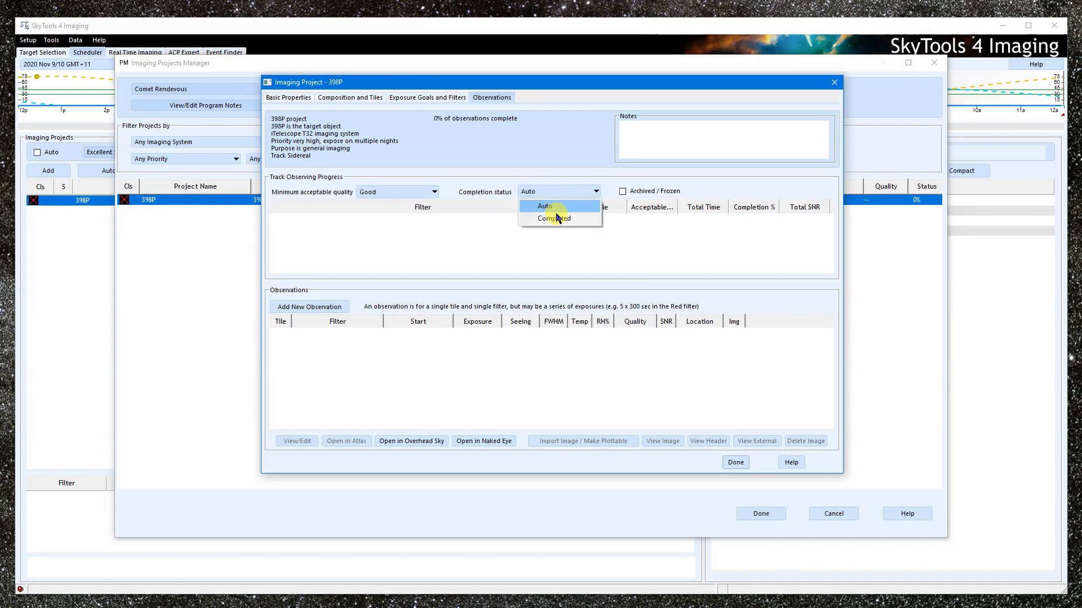
pyautogui.click(557, 218)
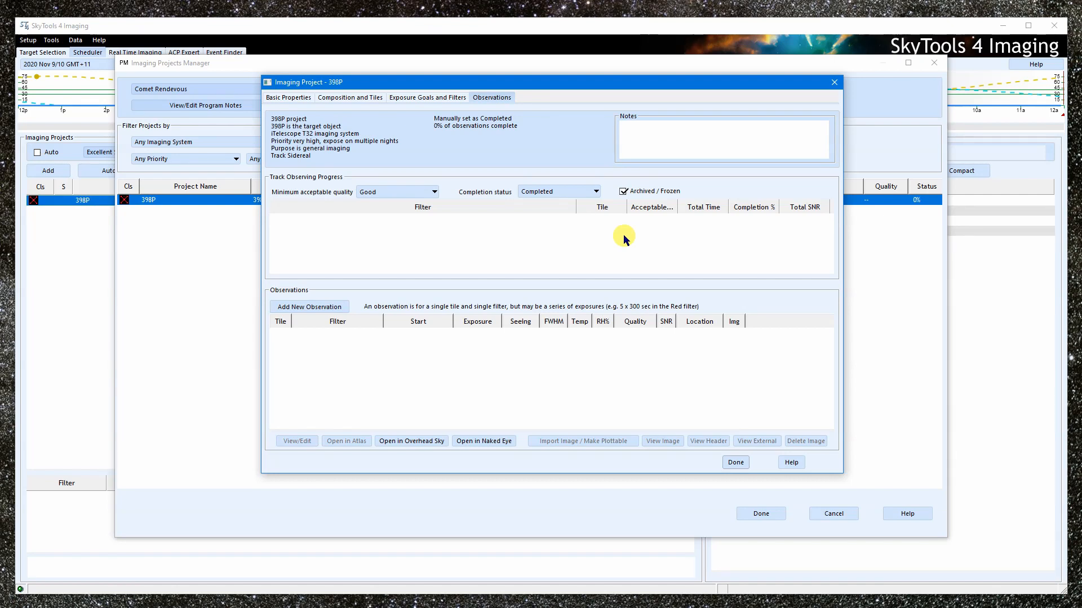
# - Clear the Archived / Frozen mark on project 398P and return its completion status to Auto
pyautogui.click(623, 192)
pyautogui.click(595, 191)
pyautogui.click(570, 205)
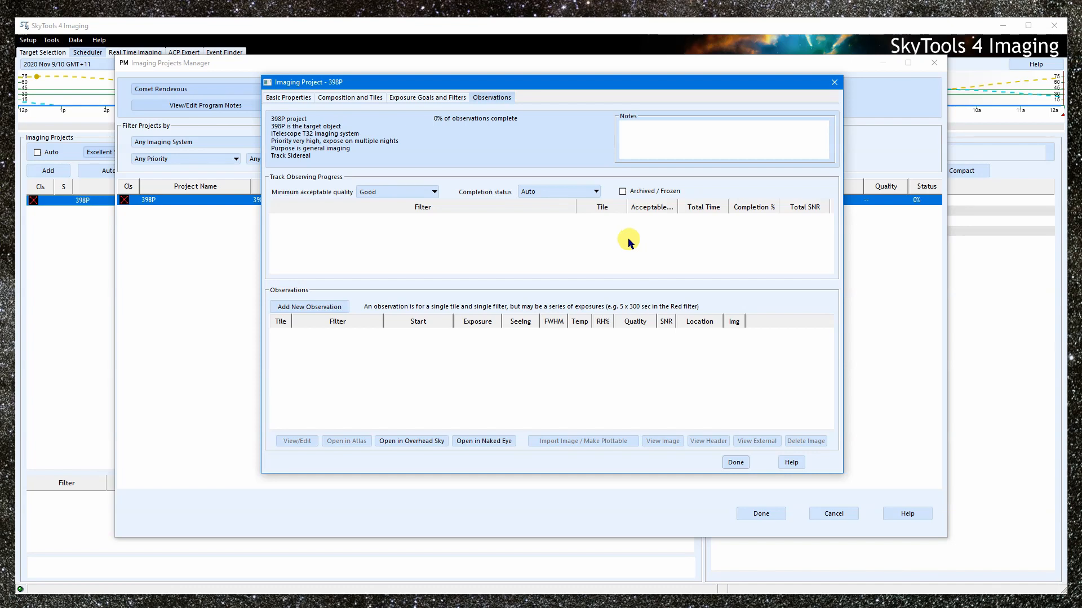
pyautogui.click(570, 193)
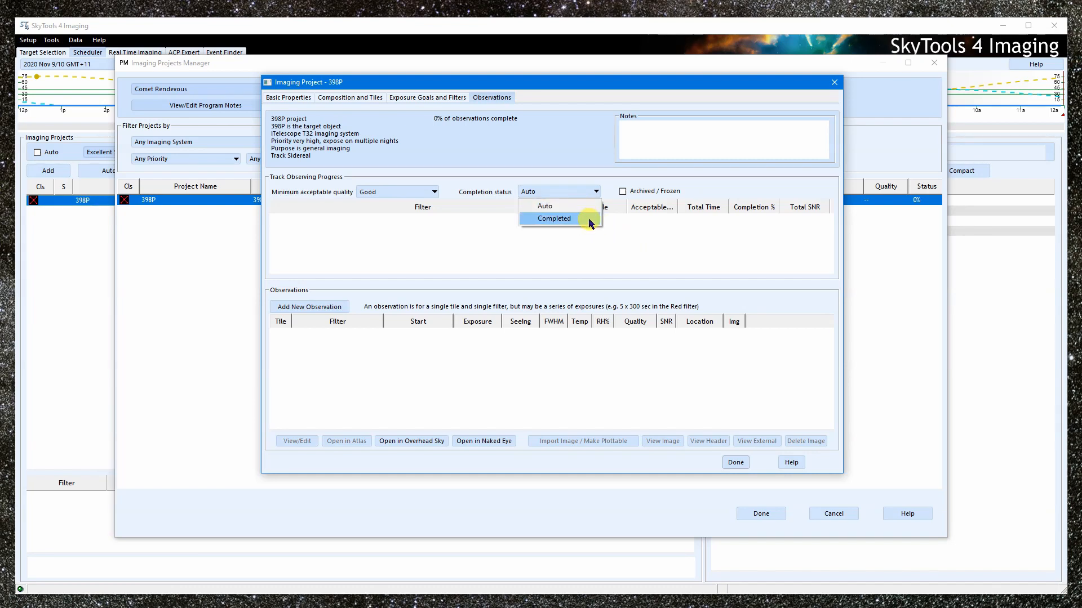
pyautogui.click(620, 242)
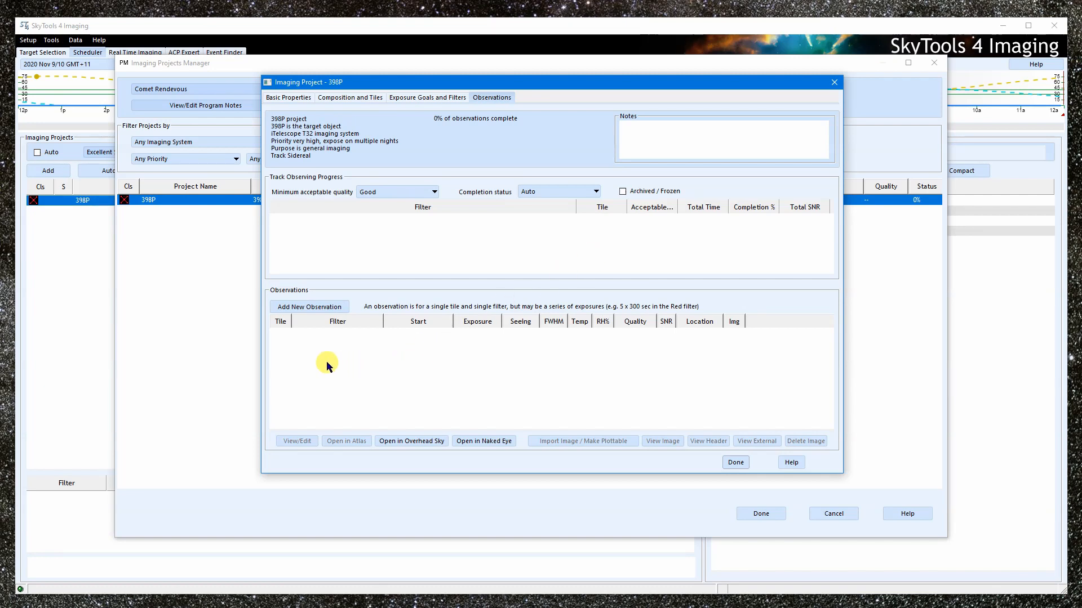
pyautogui.click(333, 309)
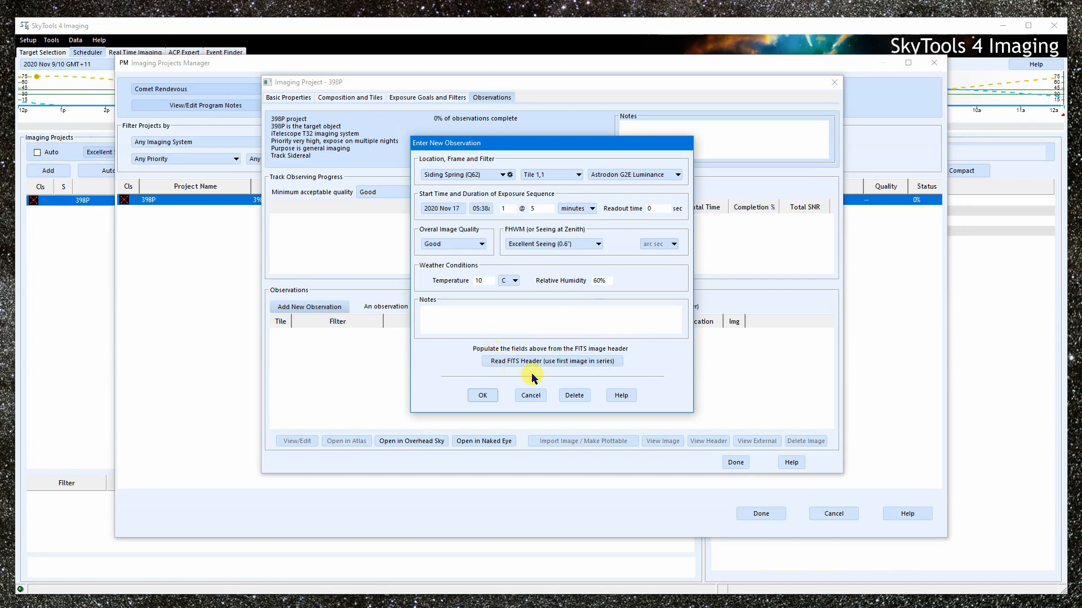
pyautogui.click(615, 362)
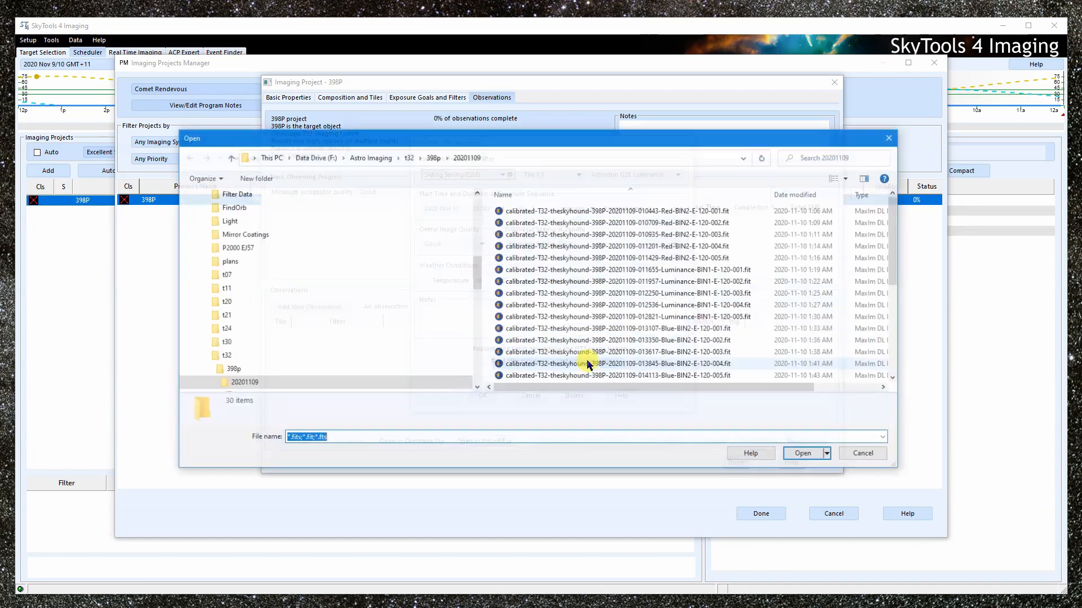
pyautogui.click(706, 273)
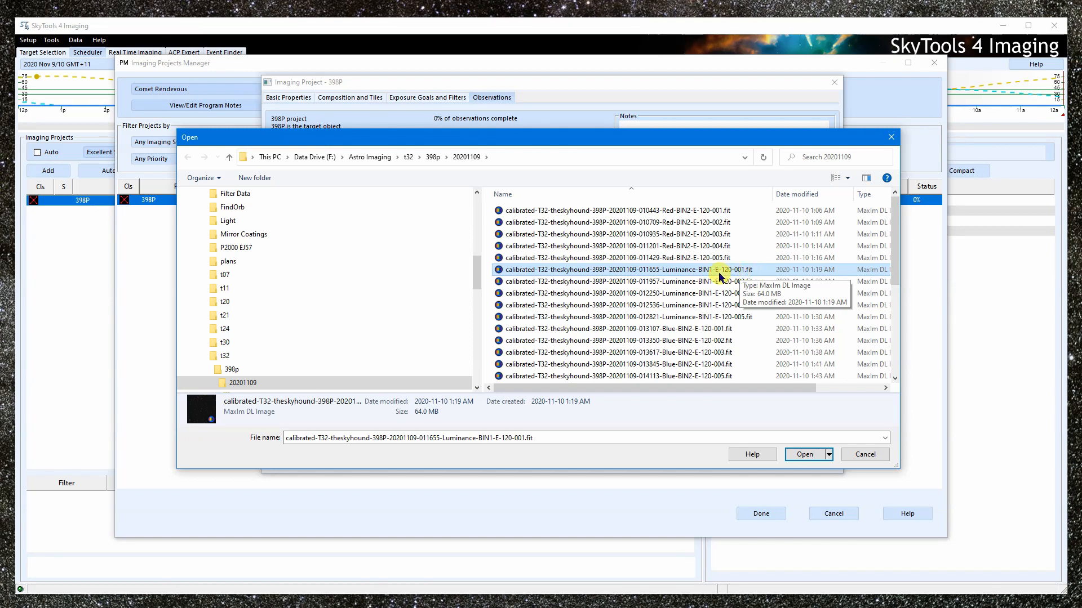
pyautogui.click(815, 453)
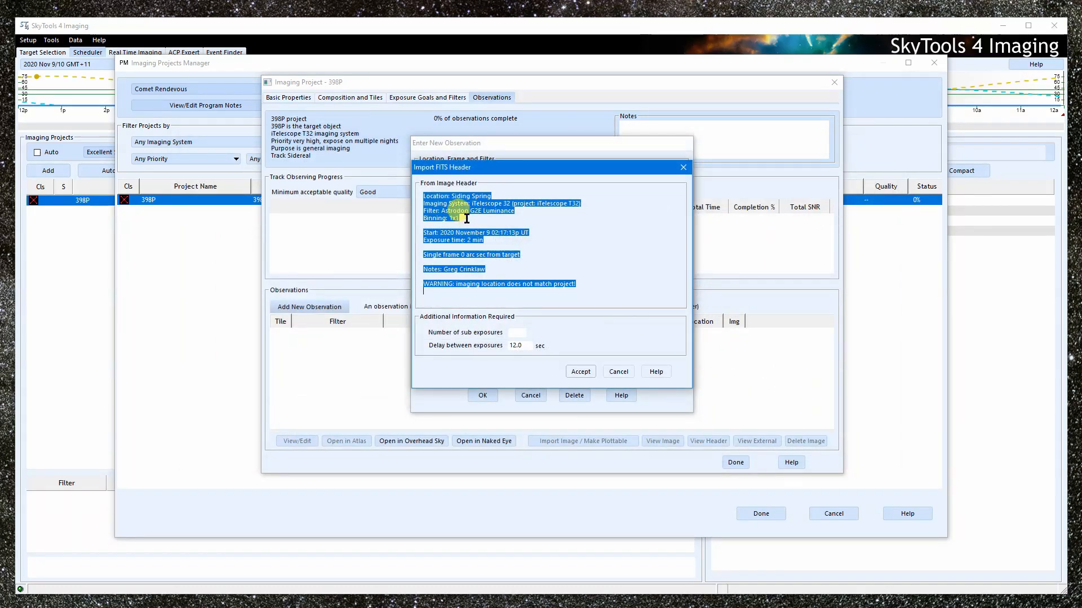
# - Enter 5 sub exposures for the imported FITS header and accept it into the new observation
pyautogui.click(459, 217)
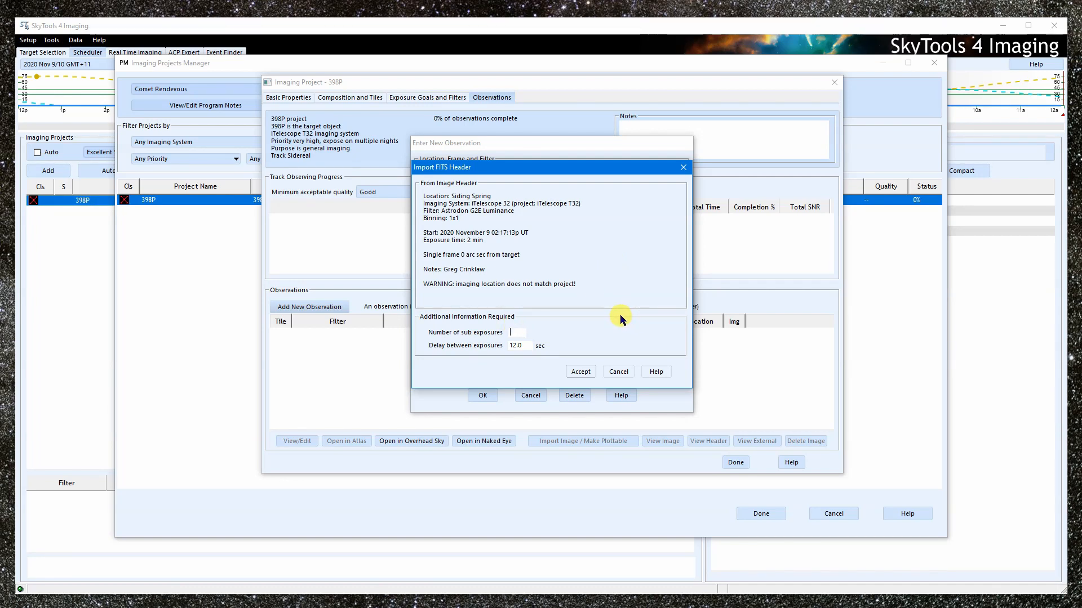
pyautogui.write('4')
pyautogui.click(583, 372)
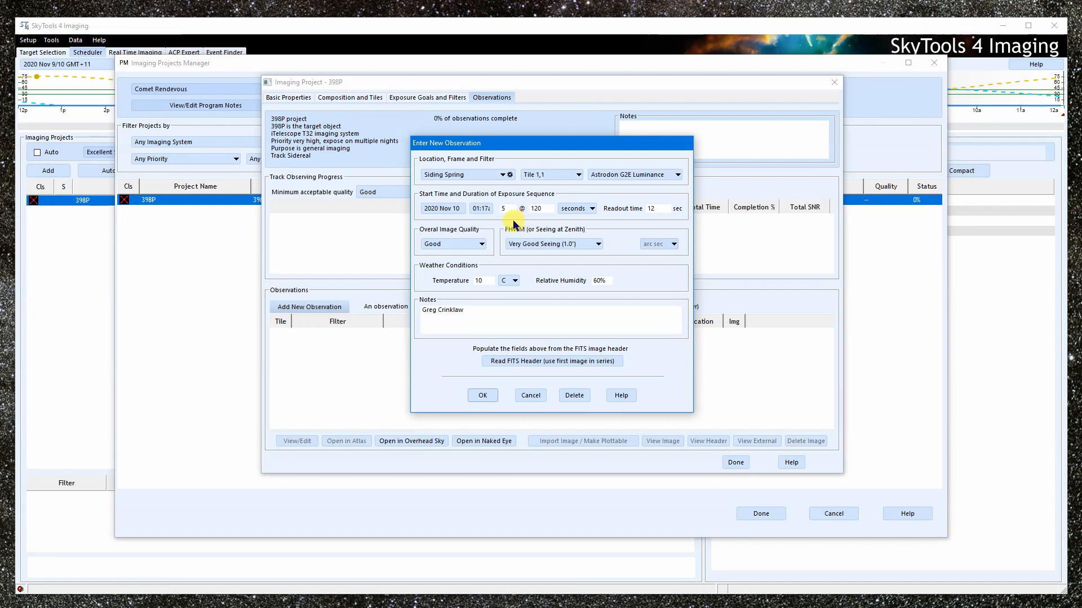
# - Set the new observation's overall image quality to Very Good, its exposure count to 4, and the seeing to Good Seeing (1.25")
pyautogui.click(469, 246)
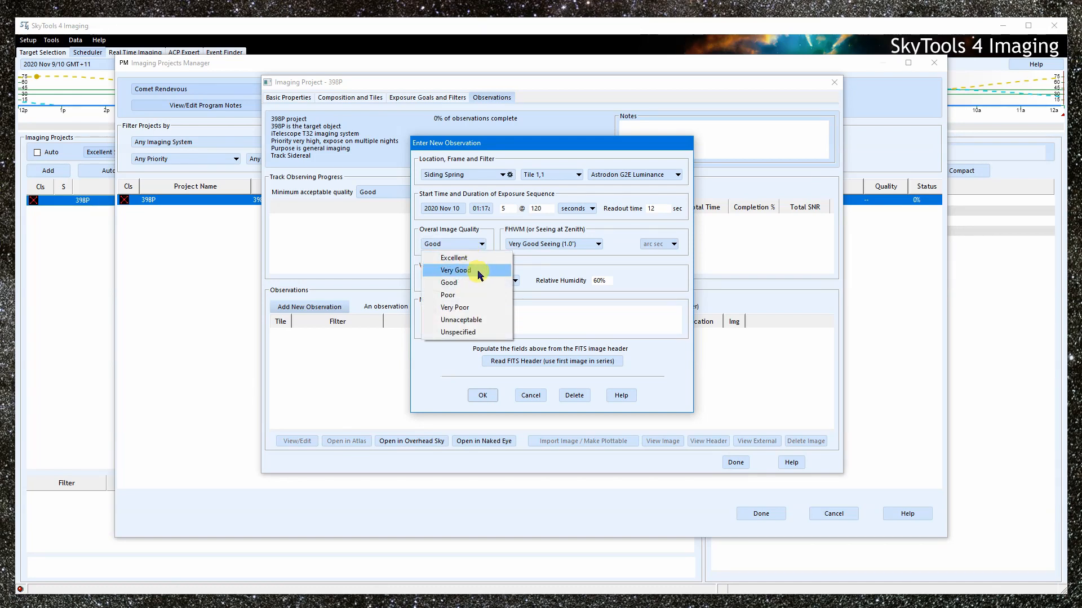
pyautogui.click(470, 271)
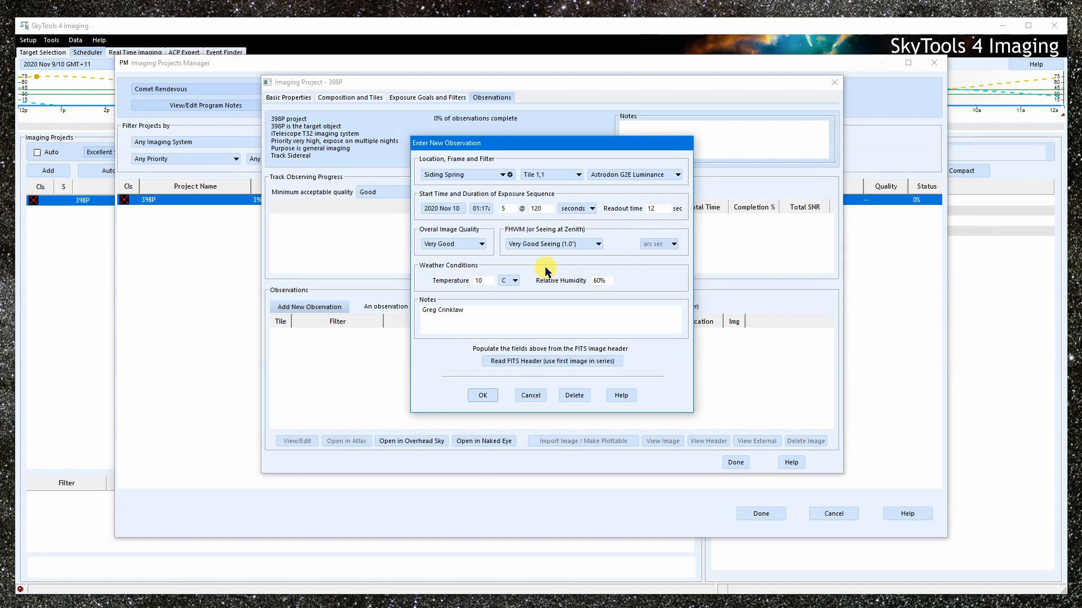
pyautogui.press('Tab')
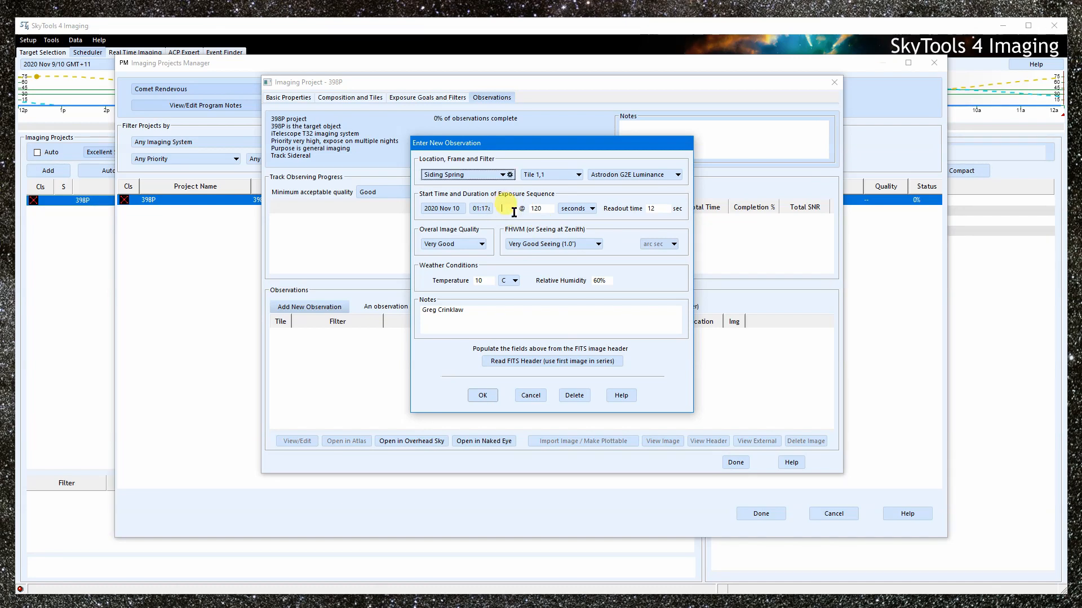
pyautogui.click(514, 210)
pyautogui.write('4')
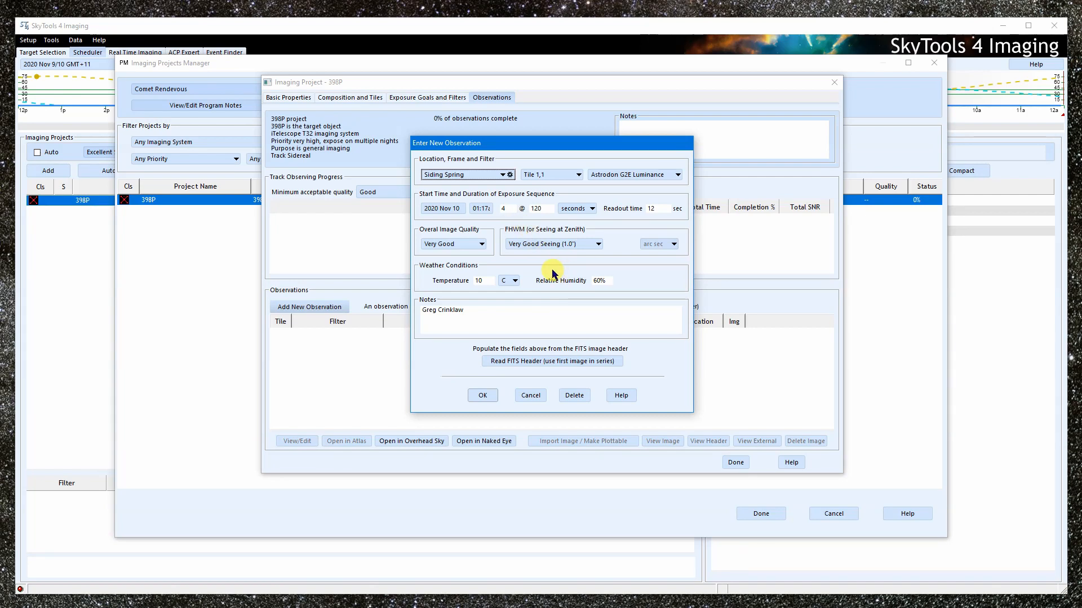
pyautogui.click(555, 243)
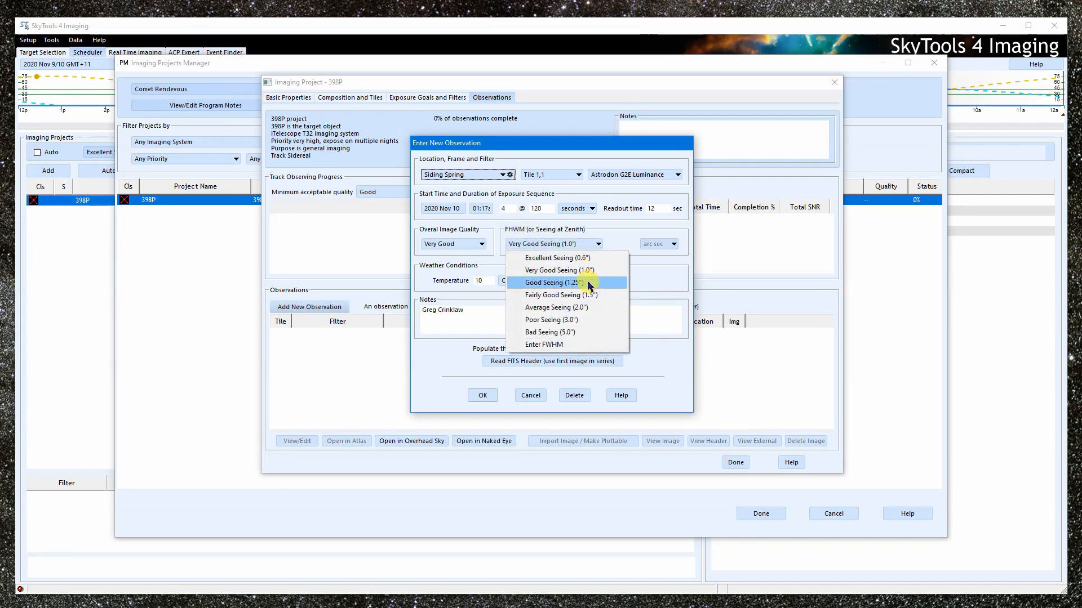
pyautogui.click(588, 283)
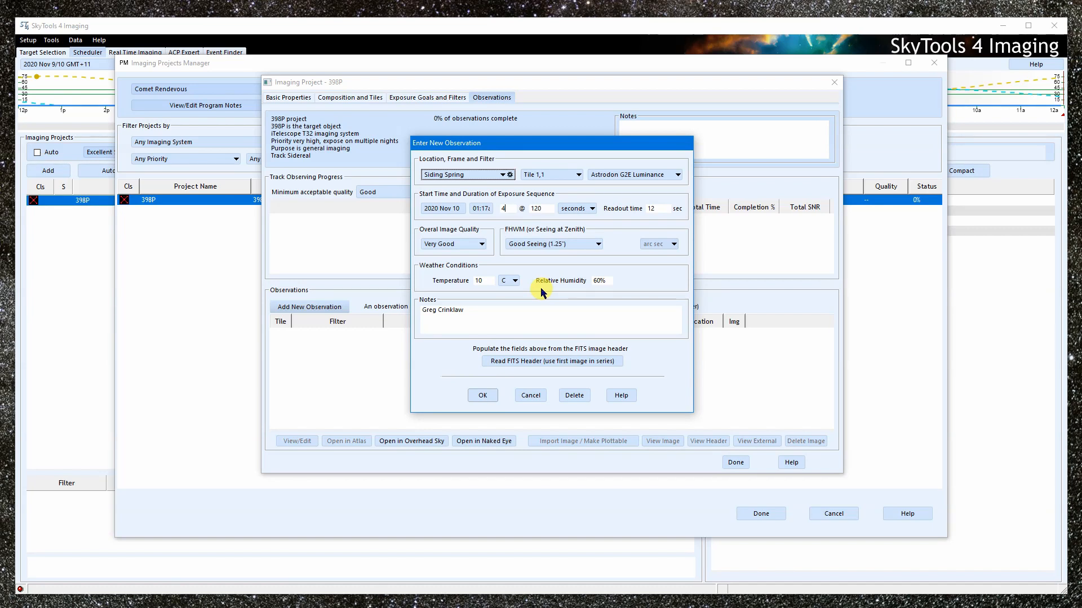
# - Enter a temperature of 13 C and a relative humidity of 57% for the new observation, and save it to the project
pyautogui.doubleClick(480, 280)
pyautogui.doubleClick(607, 281)
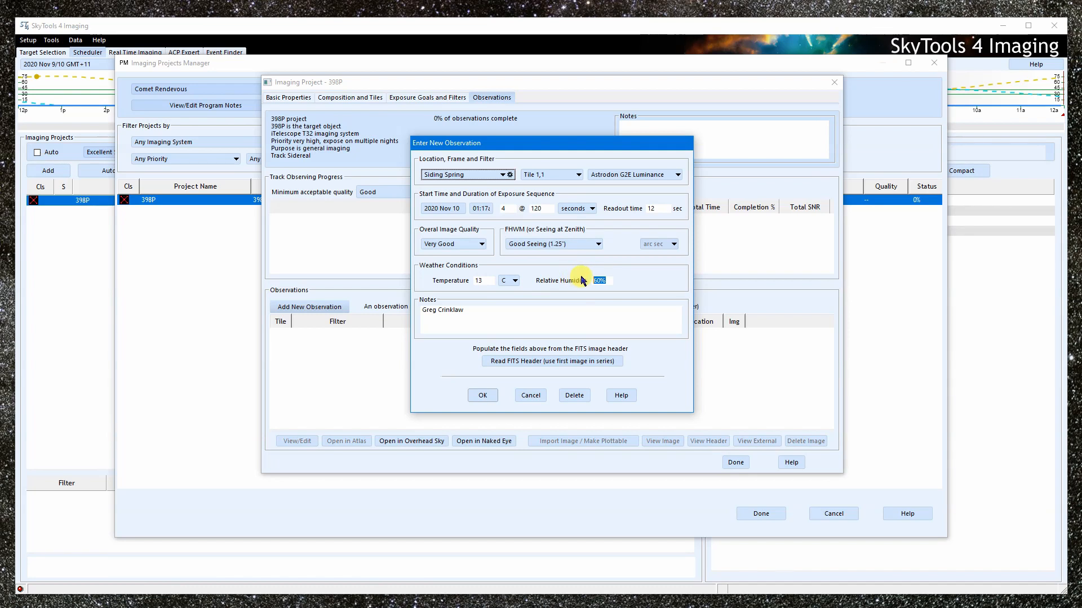
pyautogui.write('57')
pyautogui.click(482, 396)
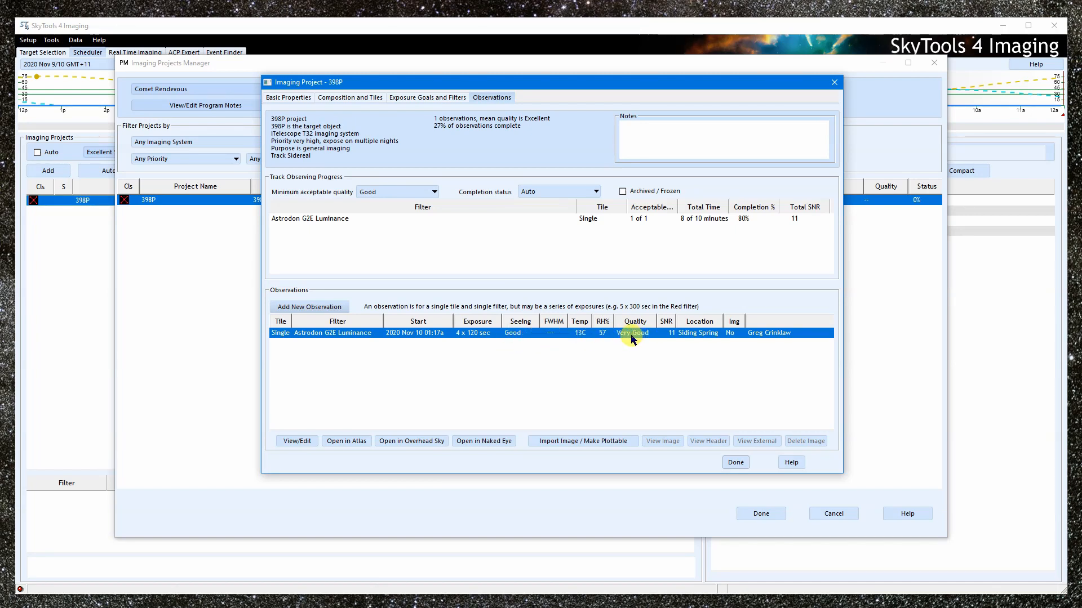
# - Try Excellent as the minimum acceptable quality for project 398P, and settle on Very Good
pyautogui.click(422, 197)
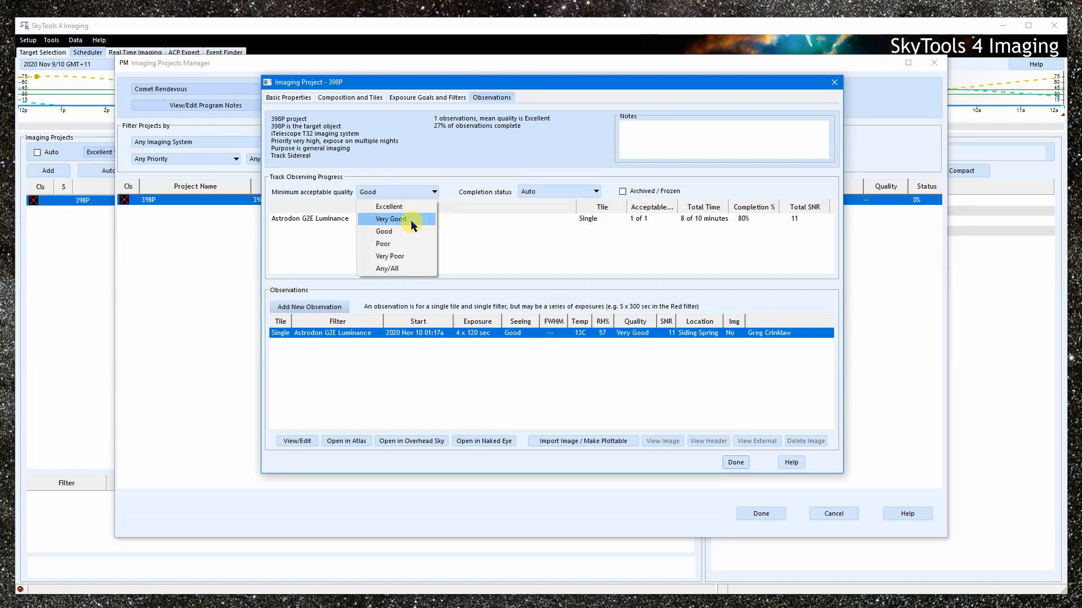
pyautogui.click(415, 206)
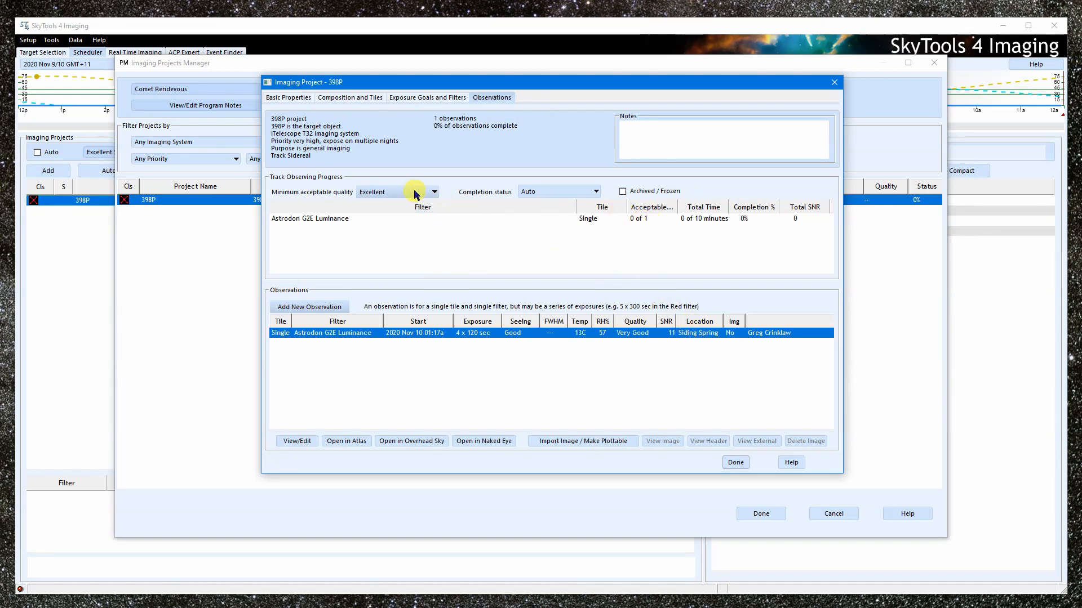
pyautogui.click(415, 193)
pyautogui.click(423, 221)
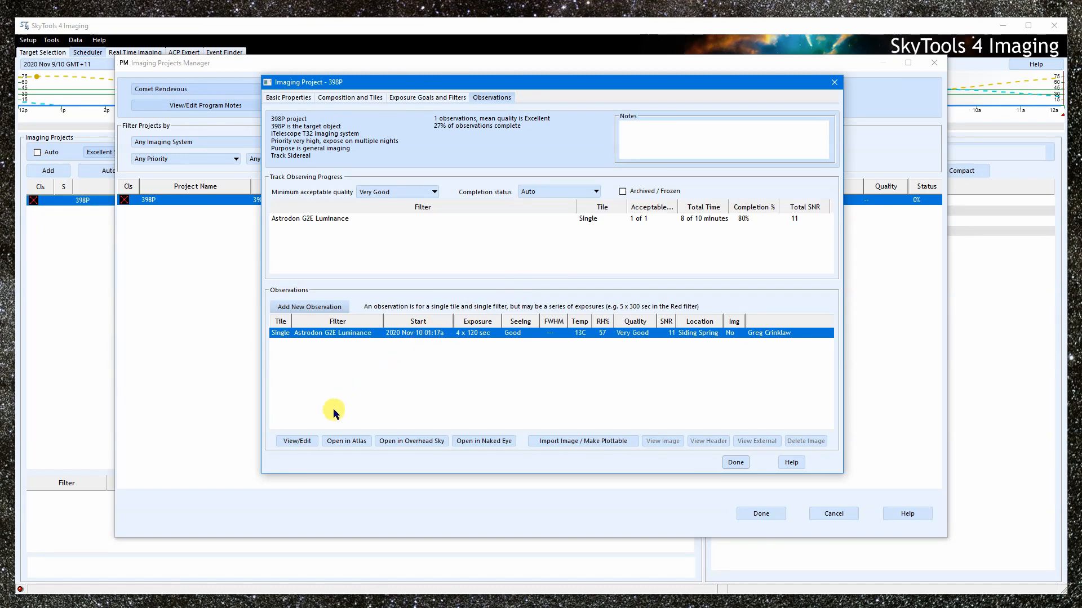
# - Review the recorded luminance observation's details without changing them, and examine the sky at its time and location in an enlarged Overhead Sky chart
pyautogui.click(302, 440)
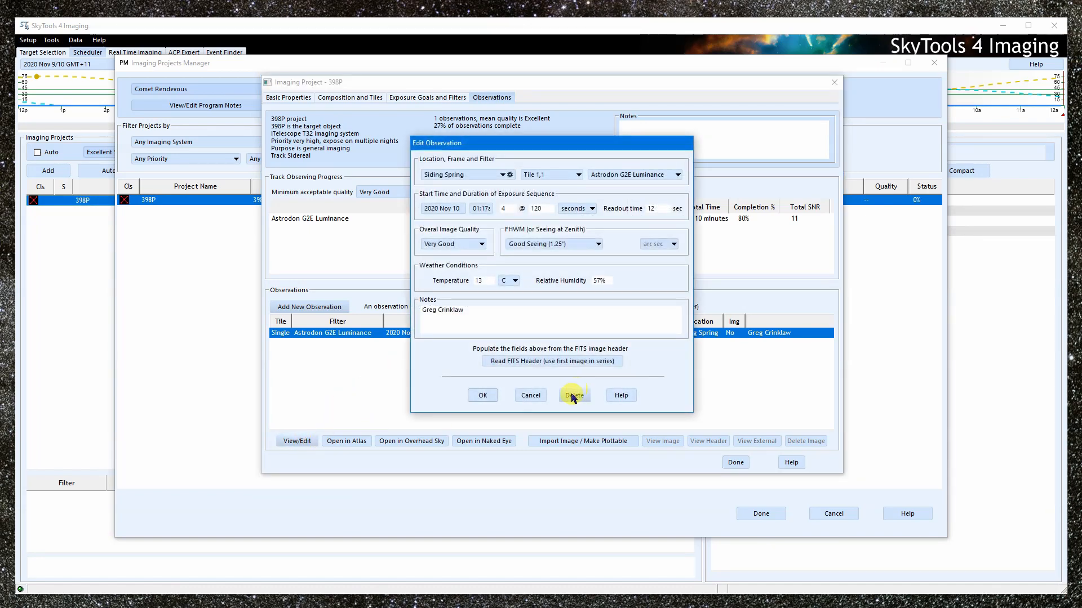
pyautogui.click(530, 395)
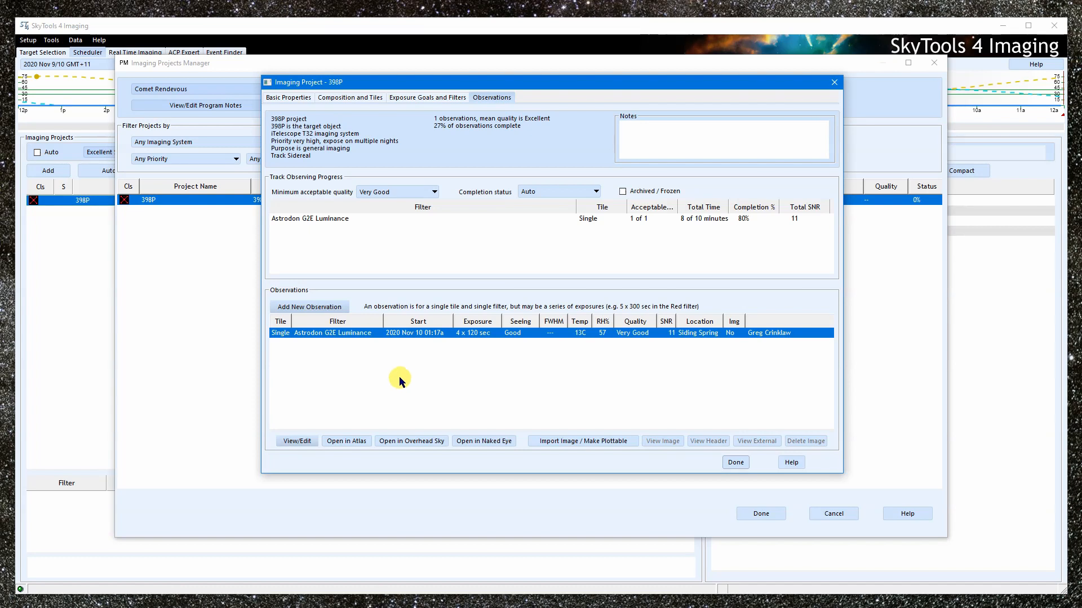
pyautogui.click(415, 443)
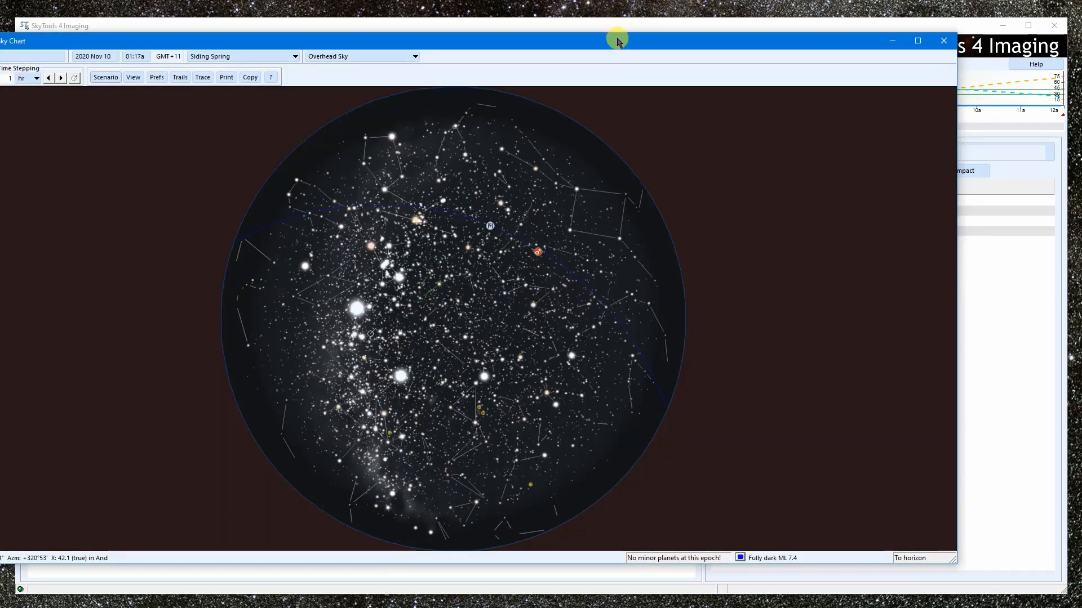
pyautogui.moveTo(618, 34); pyautogui.dragTo(676, 15)
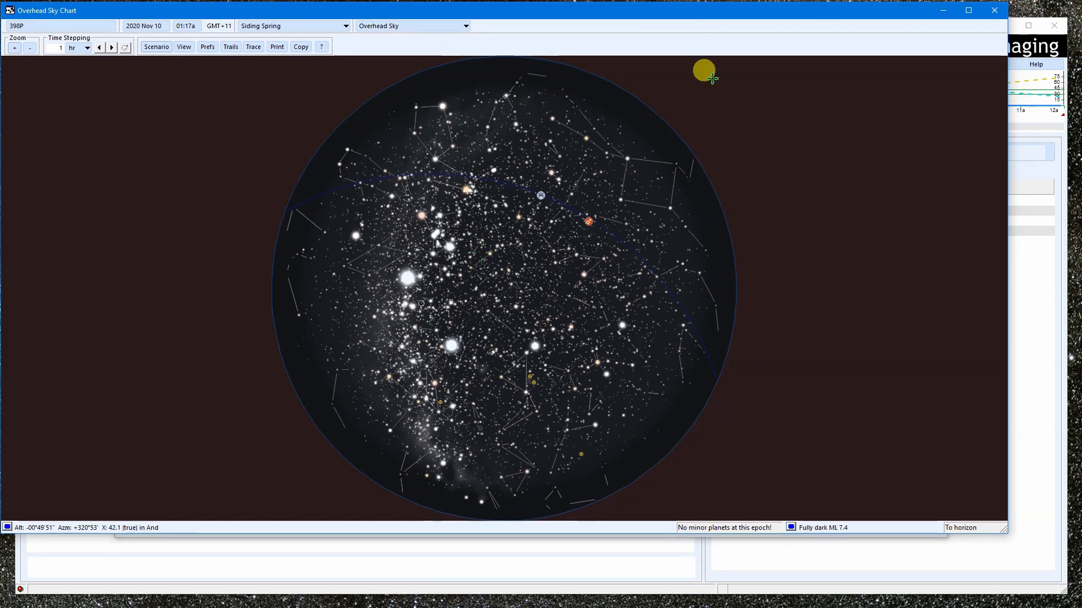
pyautogui.moveTo(1004, 530); pyautogui.dragTo(1078, 605)
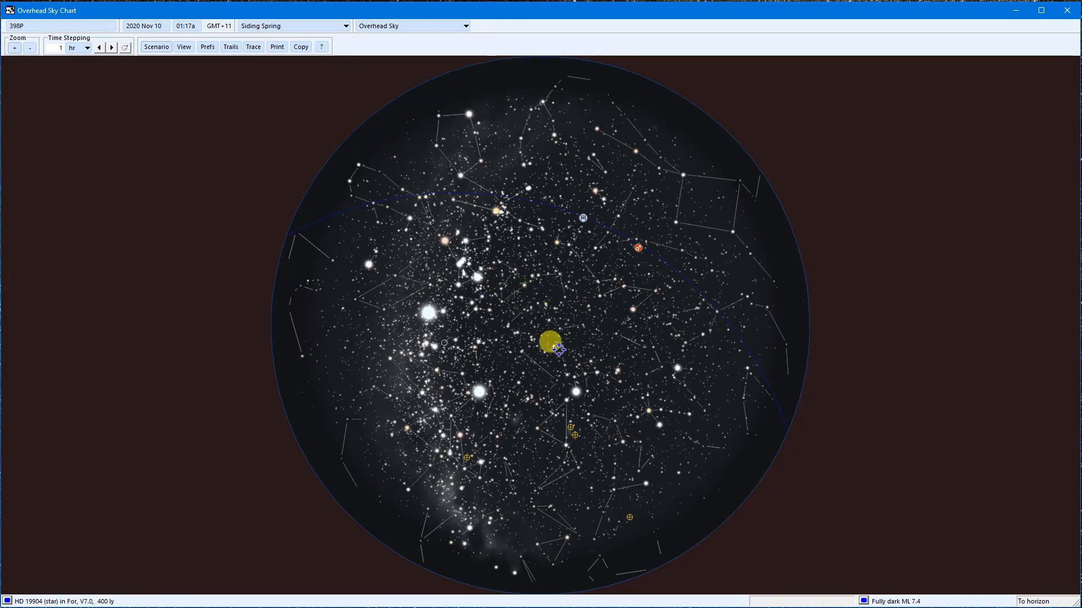
pyautogui.scroll(1, 615, 370)
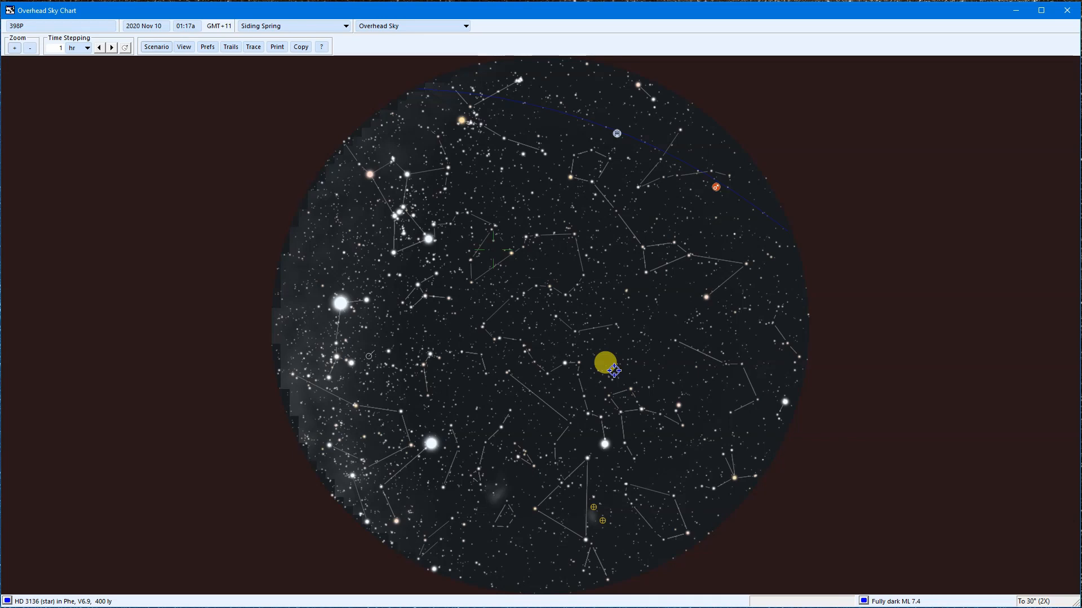
pyautogui.scroll(-1, 614, 371)
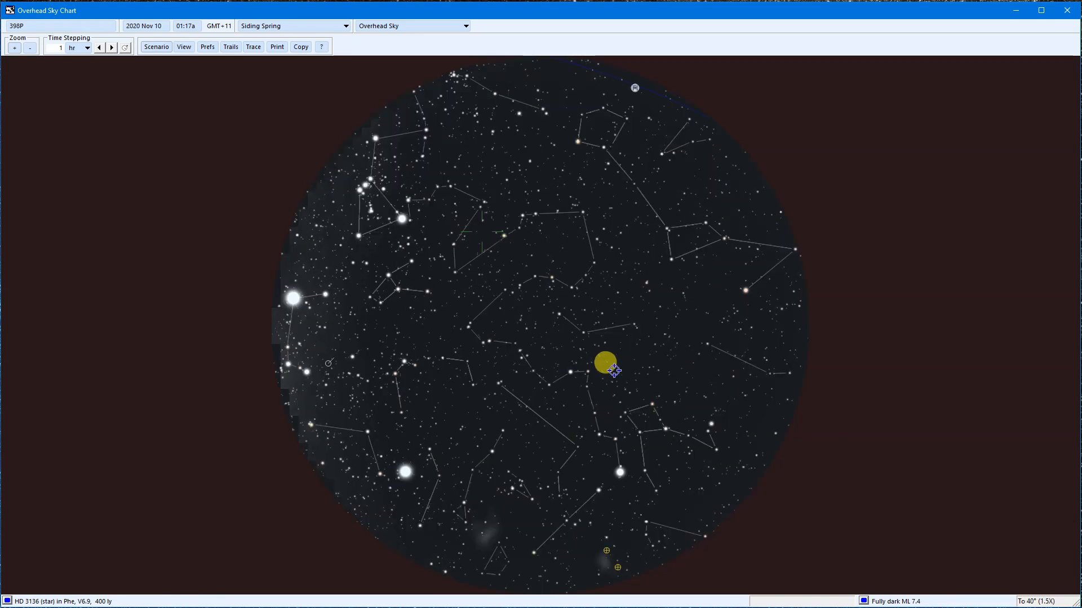
# - Display the observation's field in the Interactive Atlas, inspect it in the Camera Viewer, and close both charts
pyautogui.click(425, 28)
pyautogui.click(474, 35)
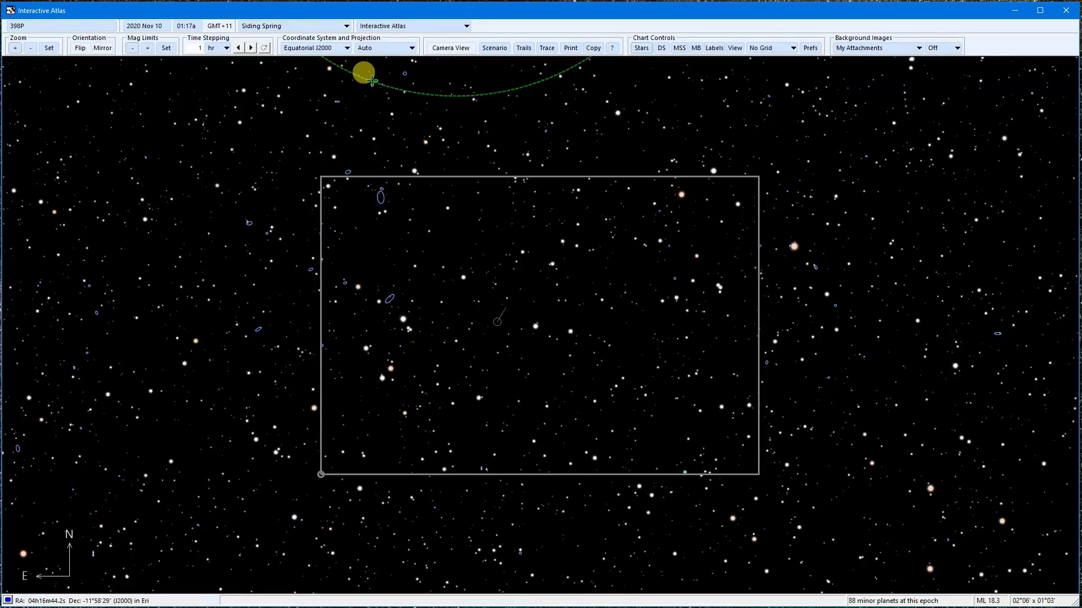
pyautogui.click(451, 48)
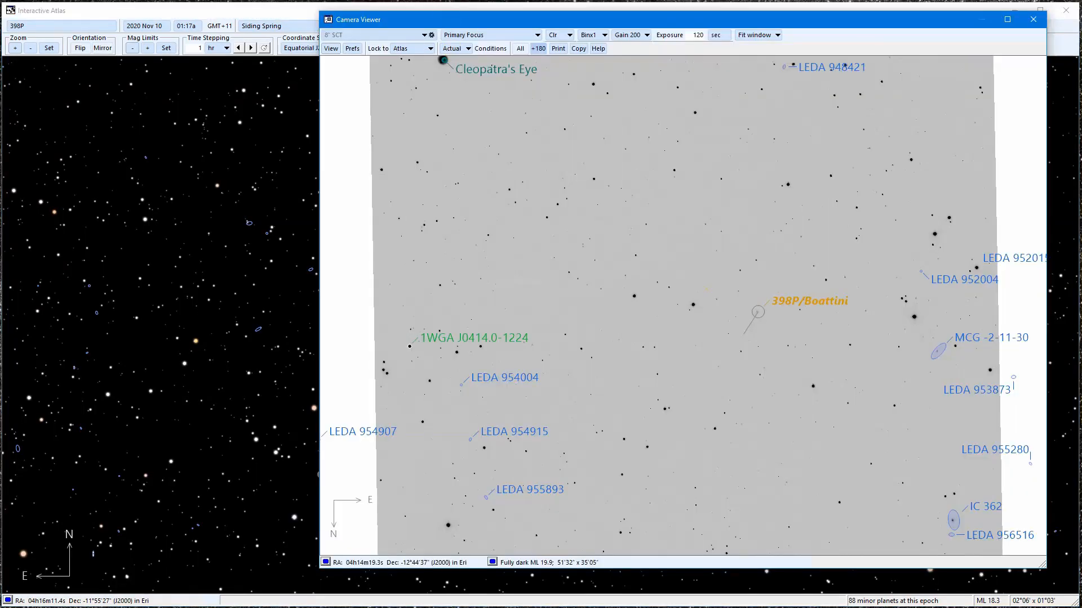
pyautogui.moveTo(451, 21); pyautogui.dragTo(239, 29)
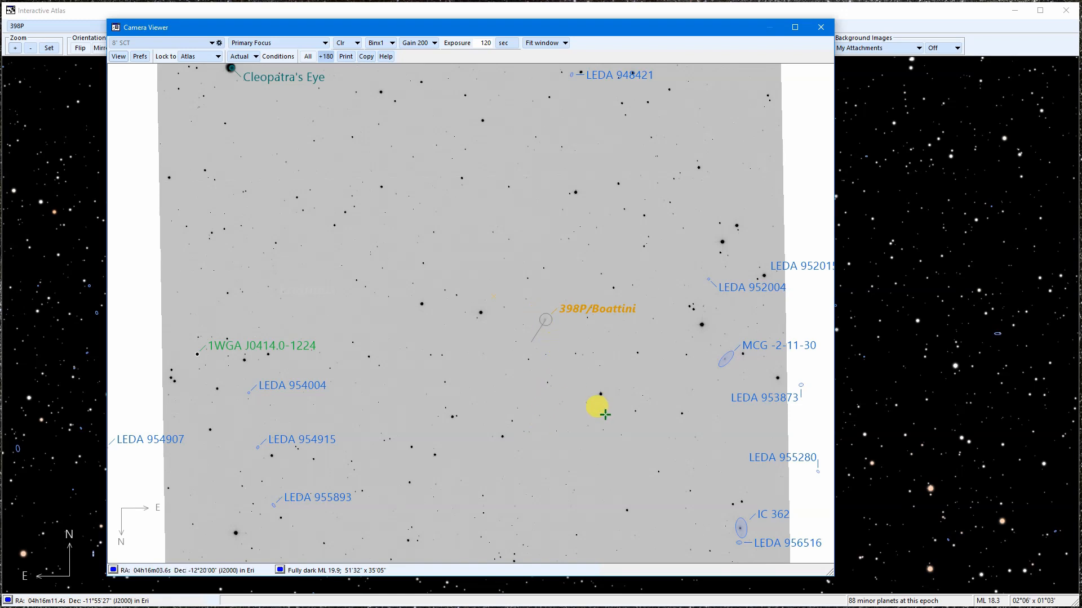
pyautogui.click(822, 28)
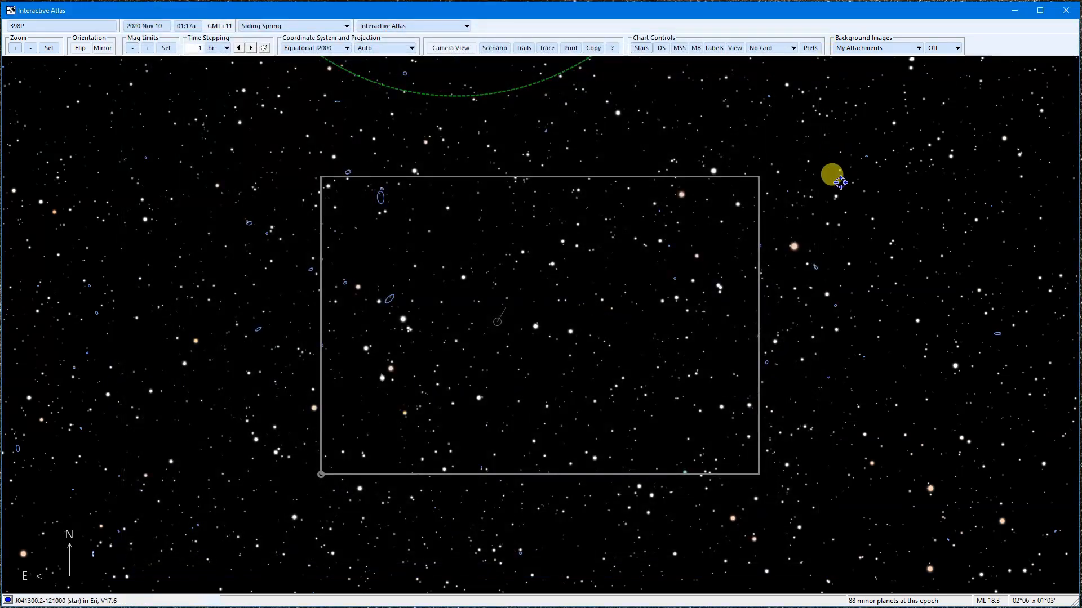
pyautogui.click(1066, 11)
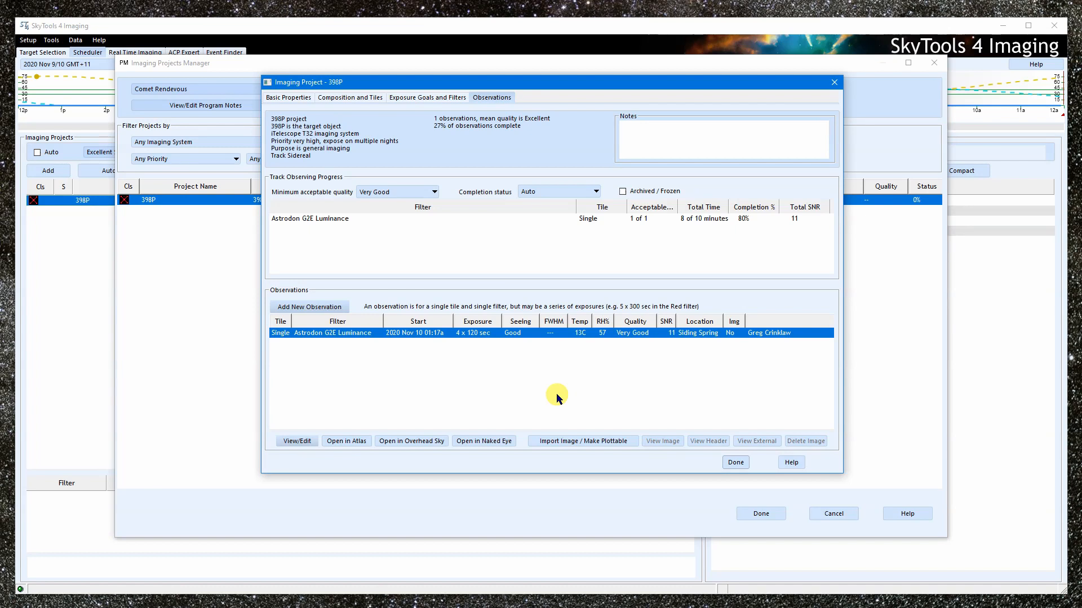
# - Check the completion status options, keep Auto, and close project 398P to return to the project list
pyautogui.click(560, 192)
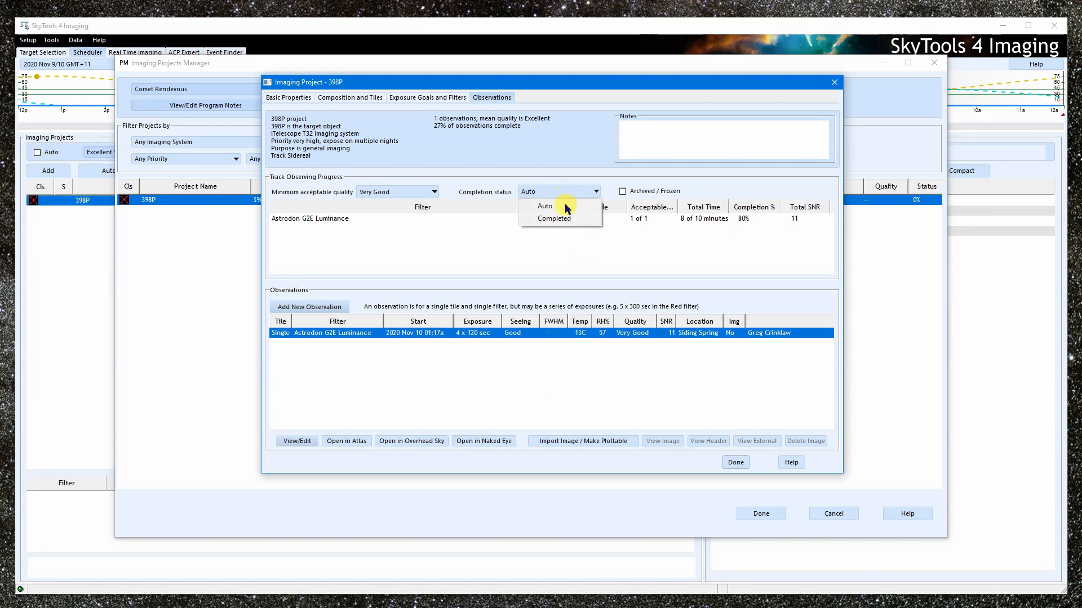
pyautogui.click(490, 207)
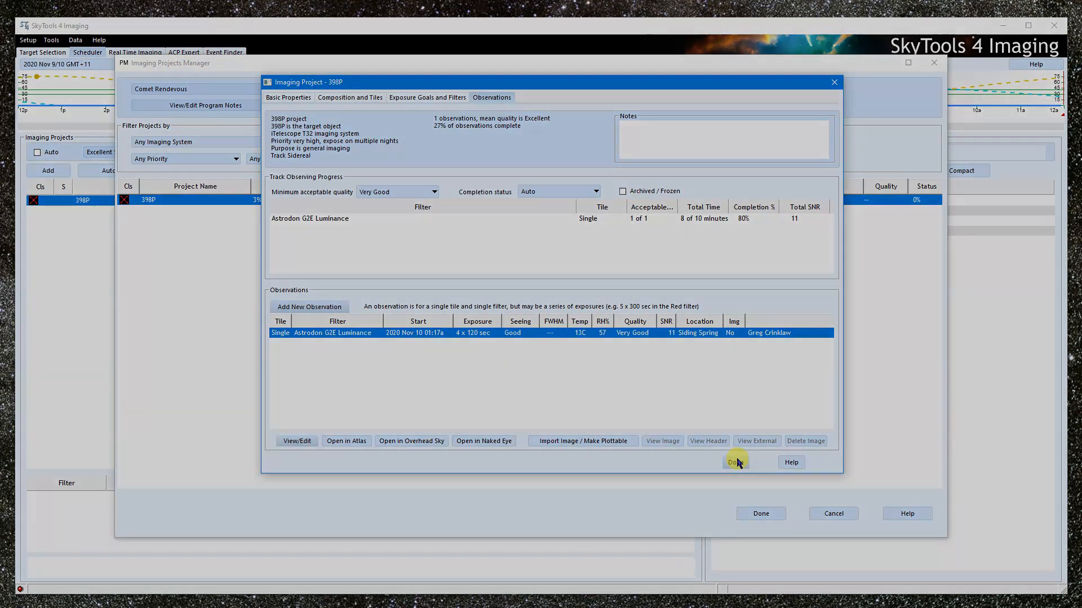
pyautogui.click(735, 462)
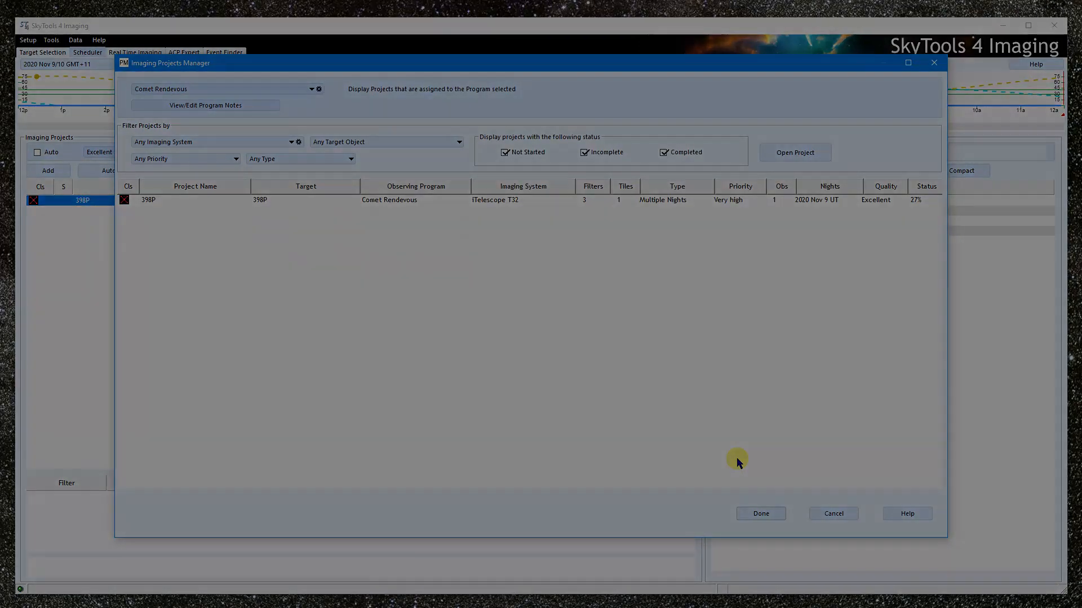